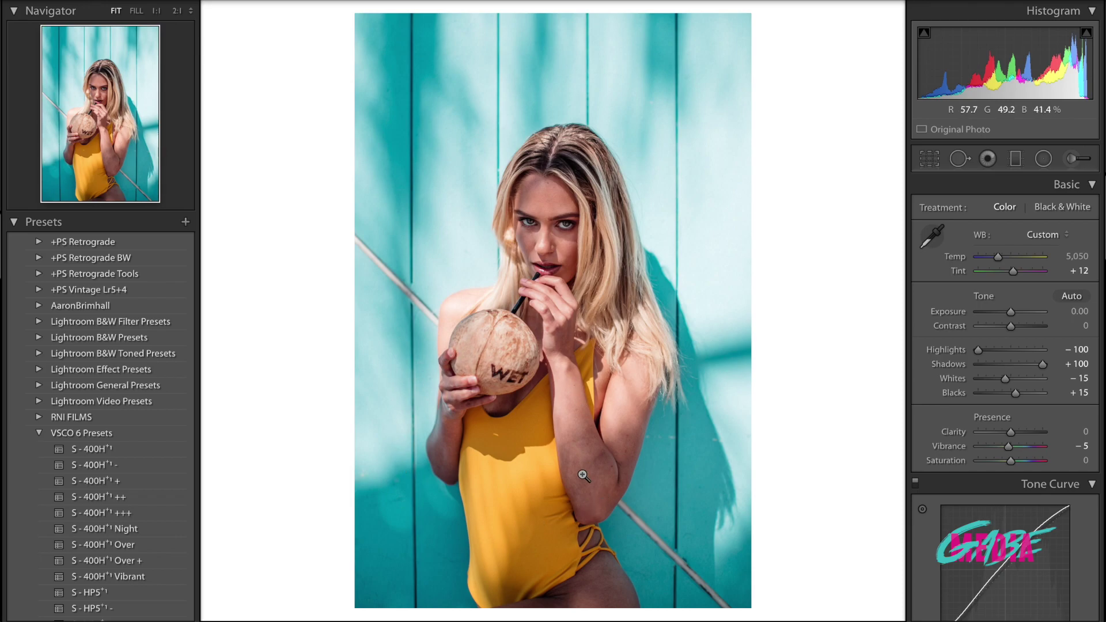
Switch to Spot Removal in Heal mode, zoom to 1:1 and shrink the brush to 17.
left_click(959, 159)
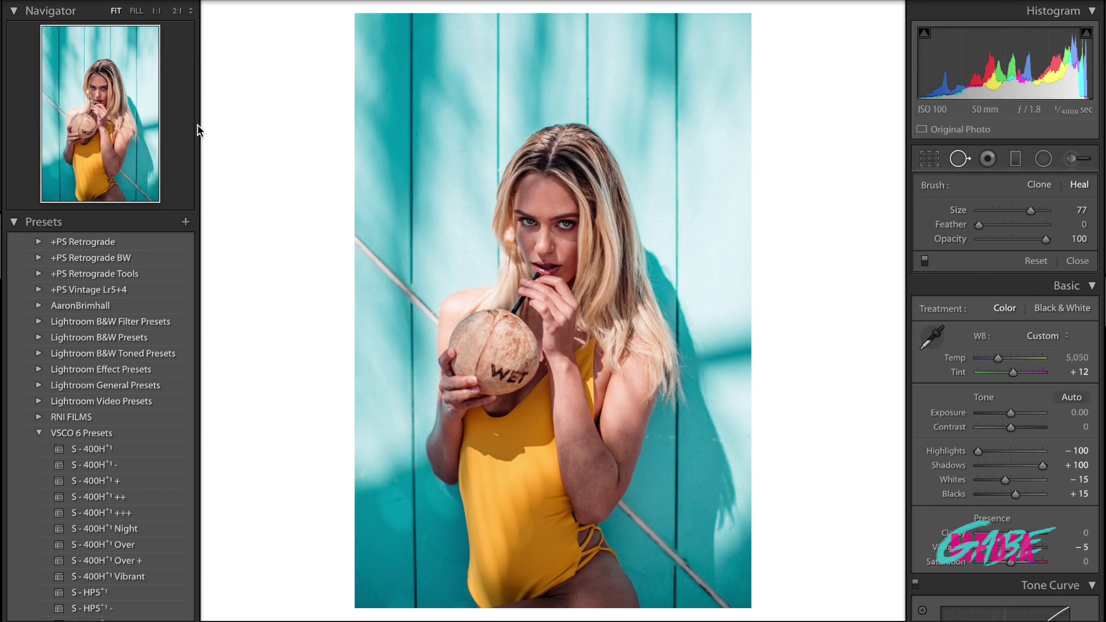
key("z")
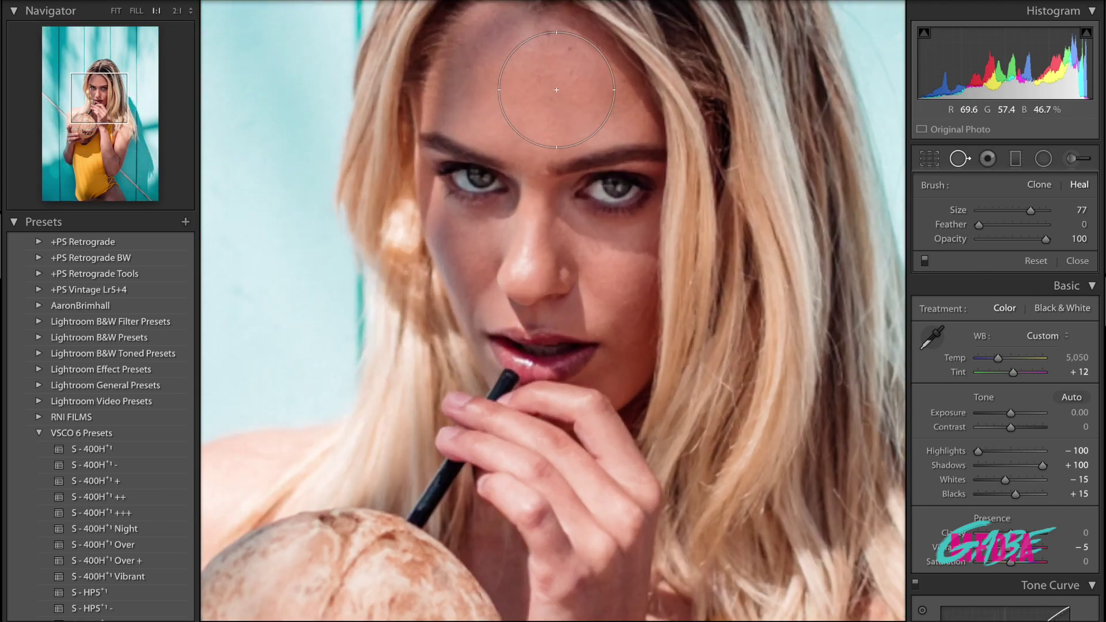
scroll(556, 90, "down", 10)
scroll(557, 90, "down", 4)
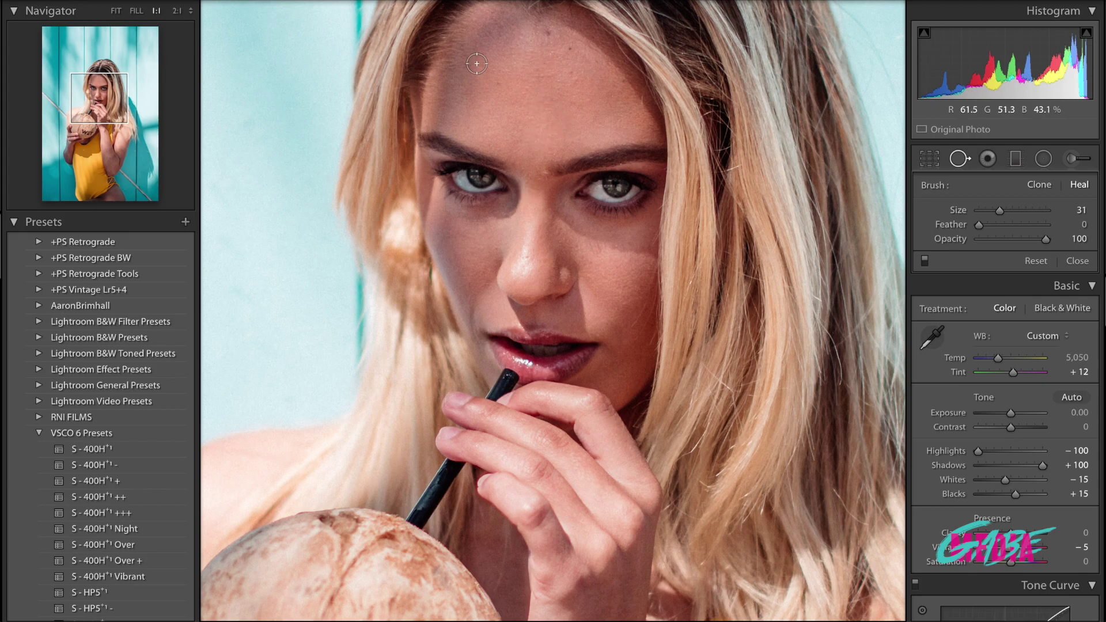
scroll(534, 167, "down", 3)
scroll(546, 174, "down", 2)
Heal the blemish between the eyebrows and paint out the forehead and upper-forehead blemishes.
left_click(544, 173)
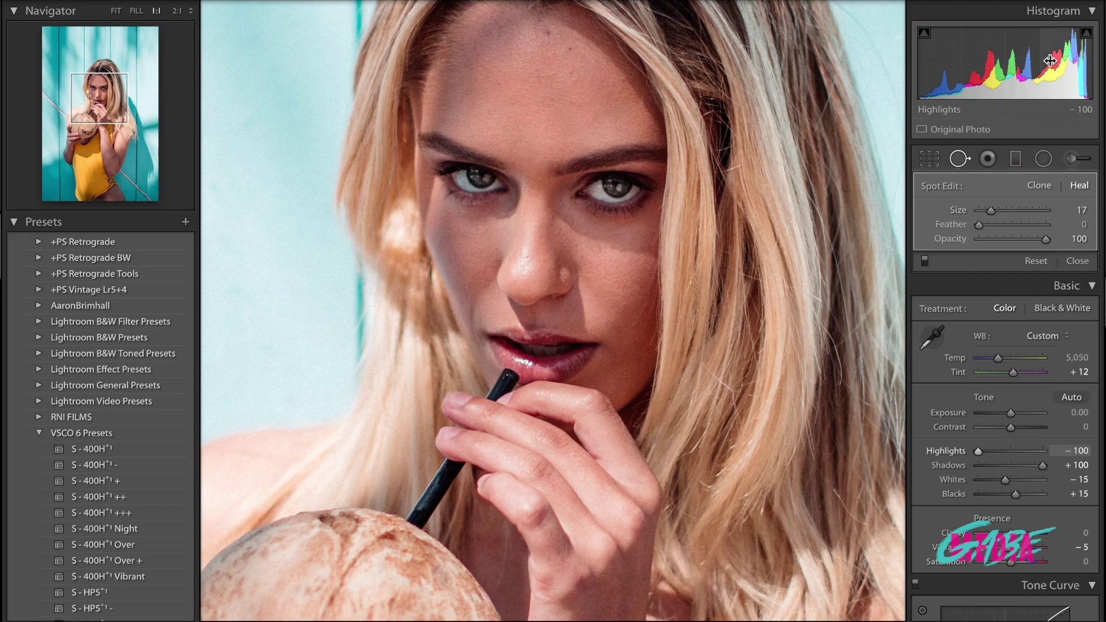
left_click(498, 83)
left_click(498, 83)
key("Escape")
left_click_drag(557, 75, 537, 73)
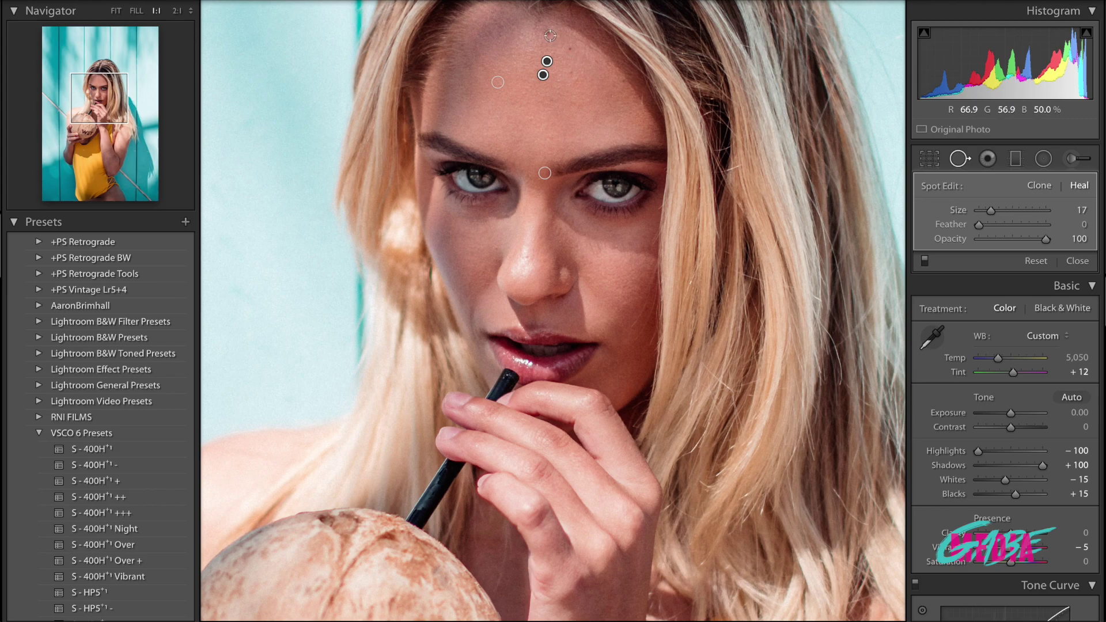
key("Escape")
left_click_drag(553, 34, 537, 29)
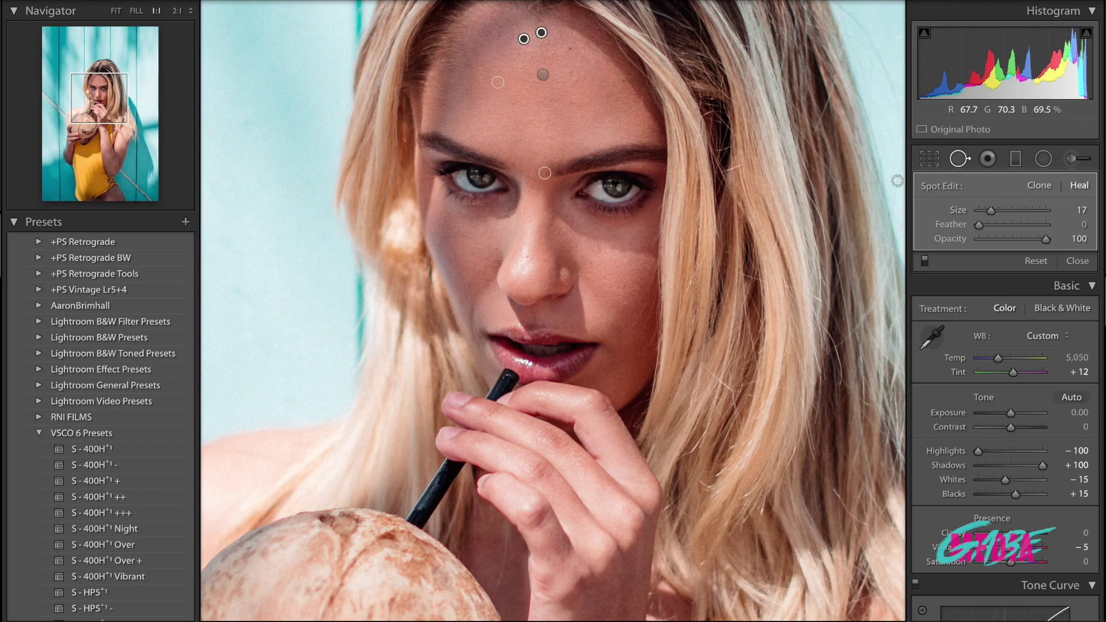
Heal one more forehead blemish, and undo a trial heal spot on the nose.
left_click(571, 77)
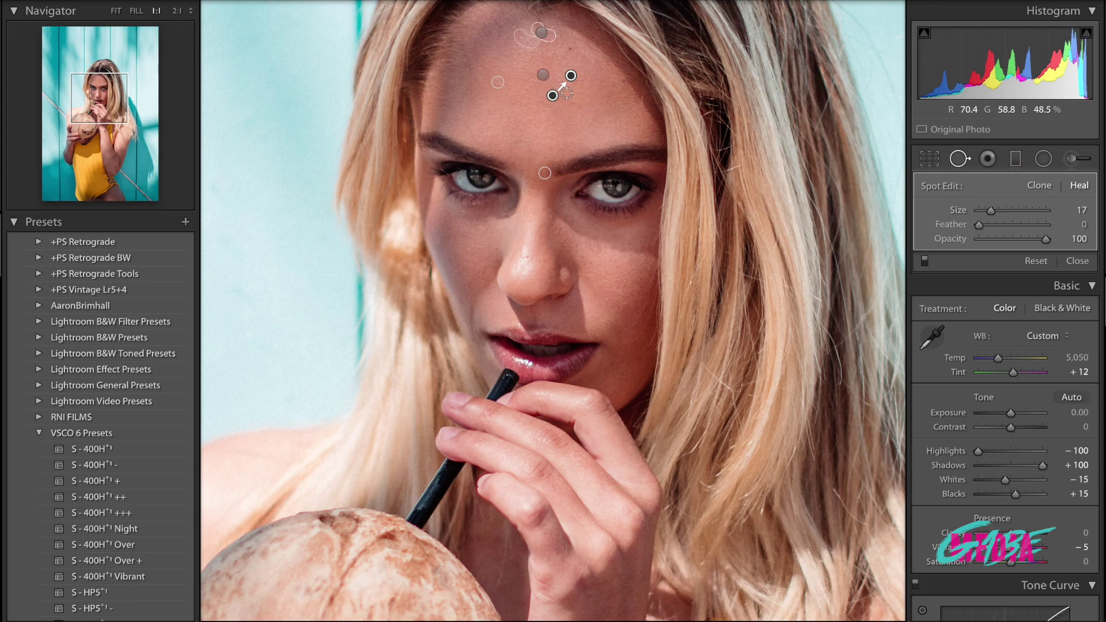
left_click(528, 258)
key("super+z")
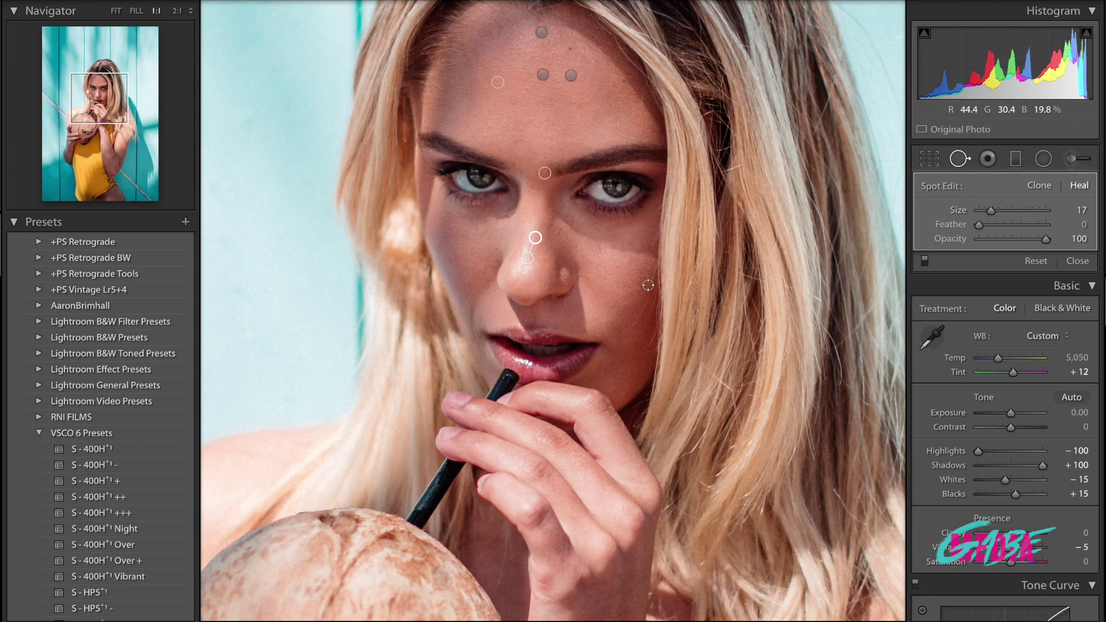
scroll(648, 286, "down", 15)
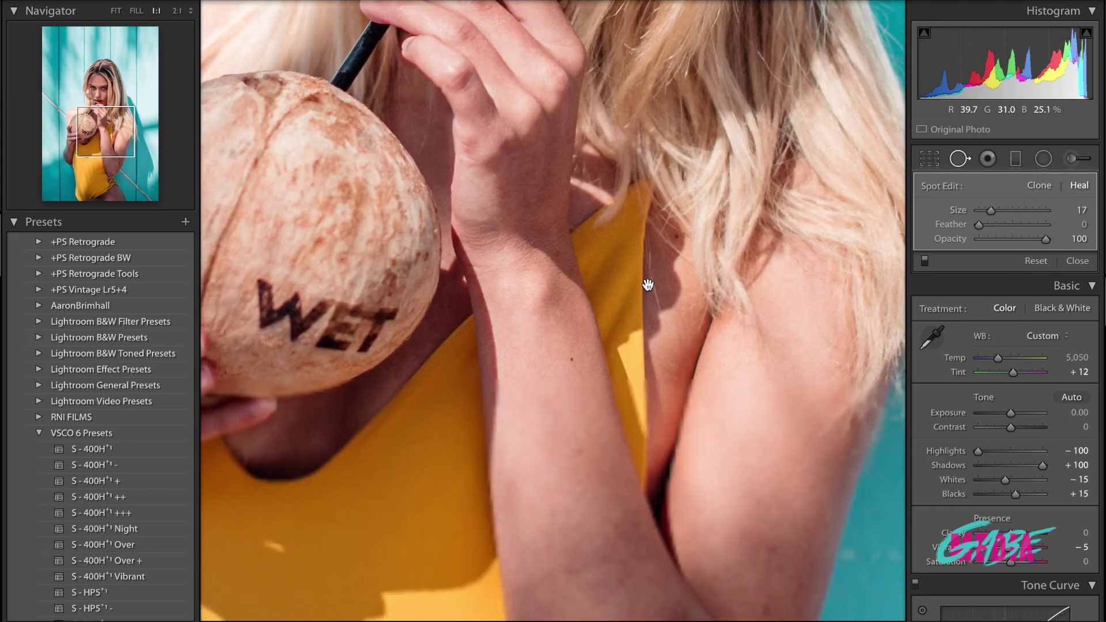
Resize the heal brush and paint out marks on the arm, forearm, upper arm and elbow.
scroll(648, 285, "down", 5)
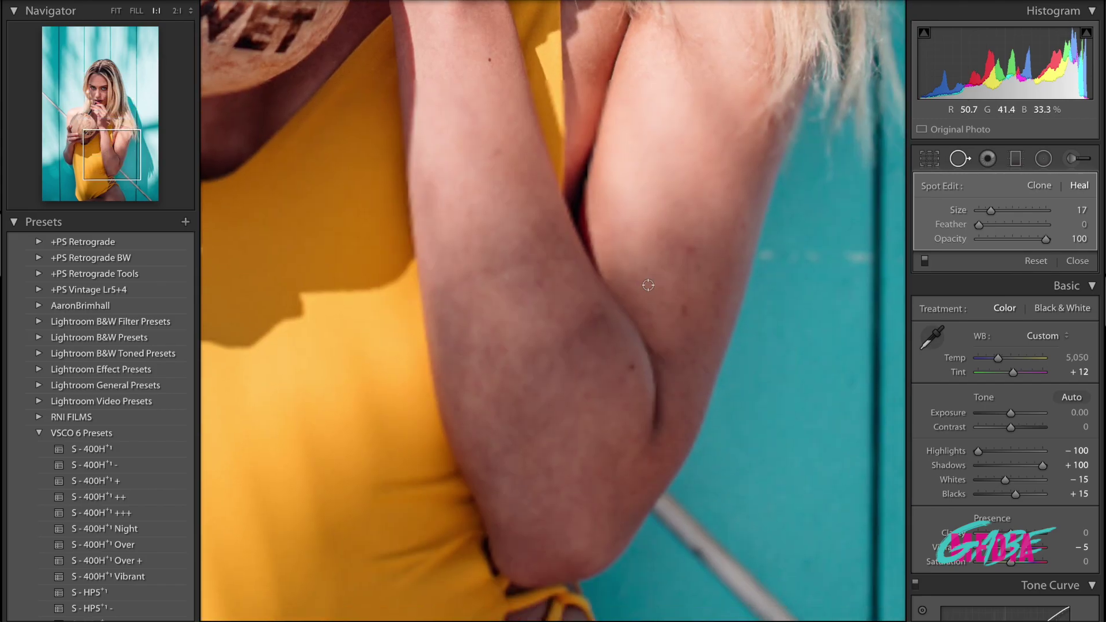
scroll(693, 251, "up", 3)
left_click_drag(693, 247, 671, 247)
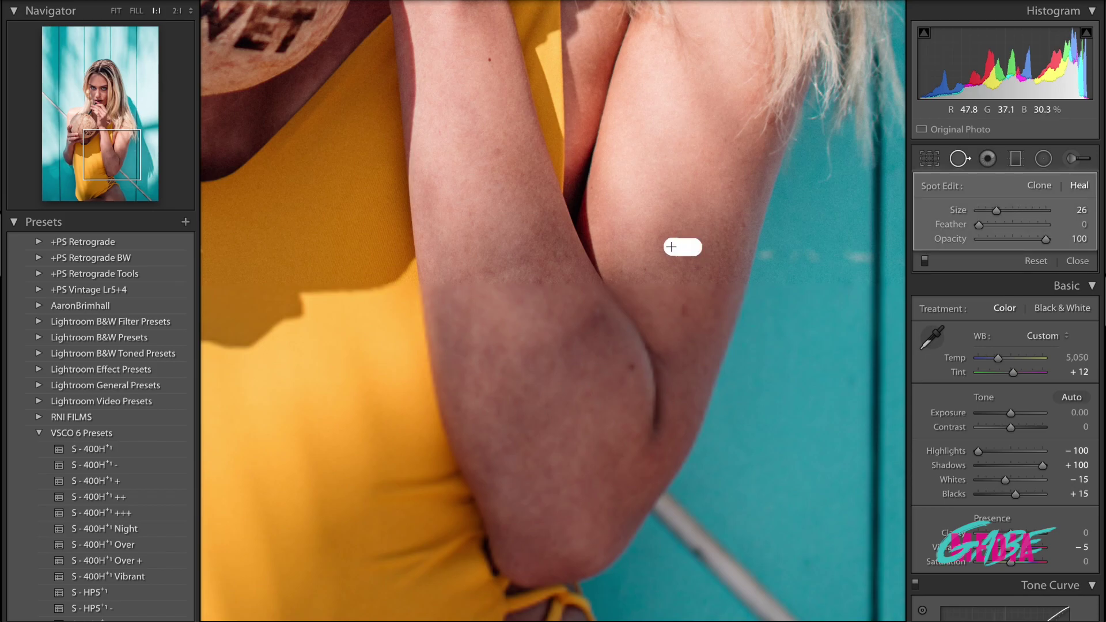
left_click_drag(498, 152, 507, 134)
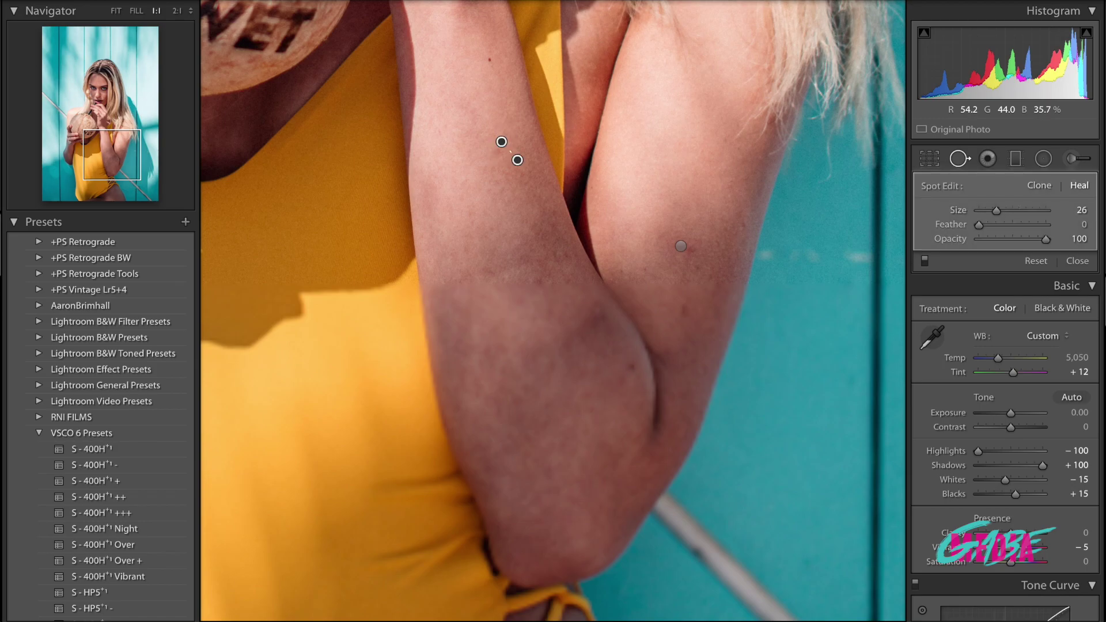
left_click(684, 308)
mouse_move(597, 304)
left_mouse_down()
mouse_move(516, 346)
mouse_move(478, 351)
left_mouse_up()
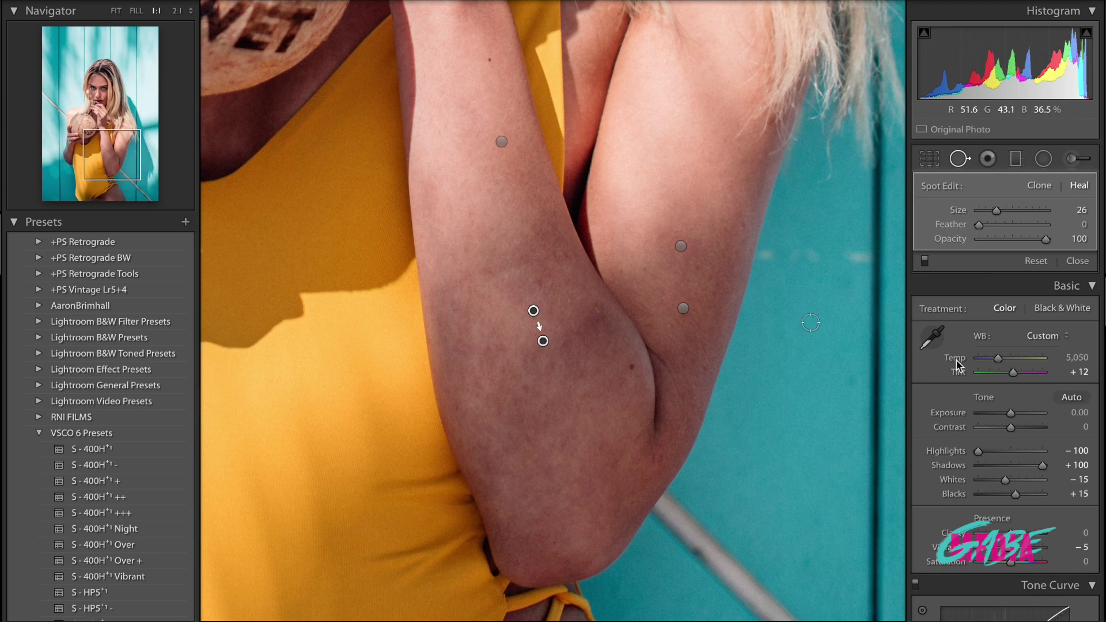
Heal a long forearm stretch and a short mark, moving the source to cleaner skin.
scroll(534, 311, "up", 3)
left_click_drag(444, 291, 561, 258)
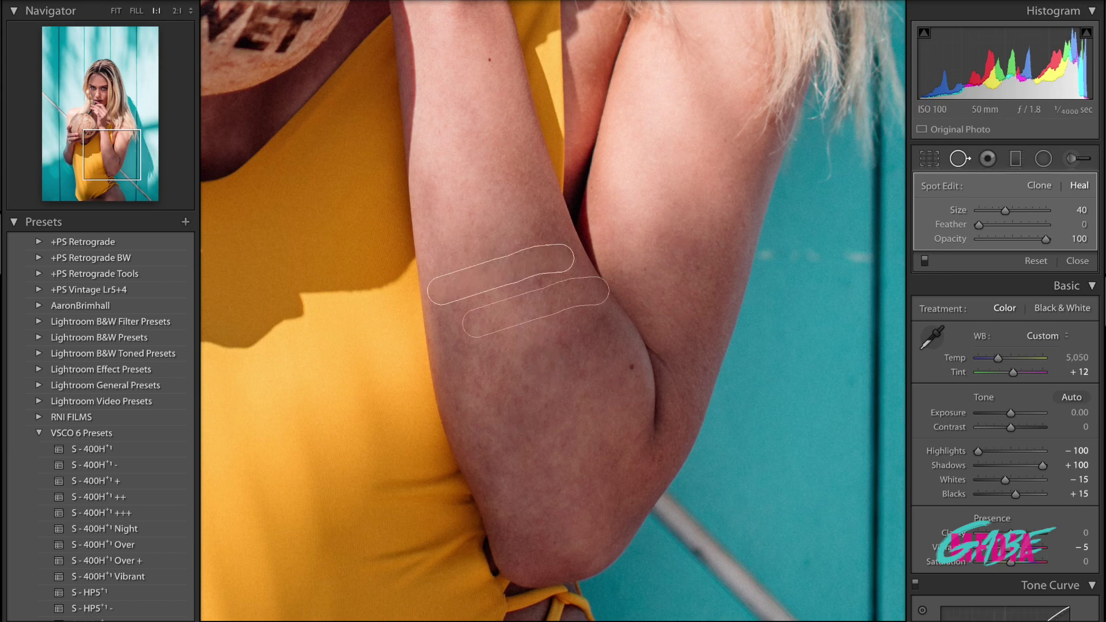
scroll(572, 270, "down", 2)
left_click_drag(571, 270, 556, 248)
left_click_drag(541, 297, 515, 306)
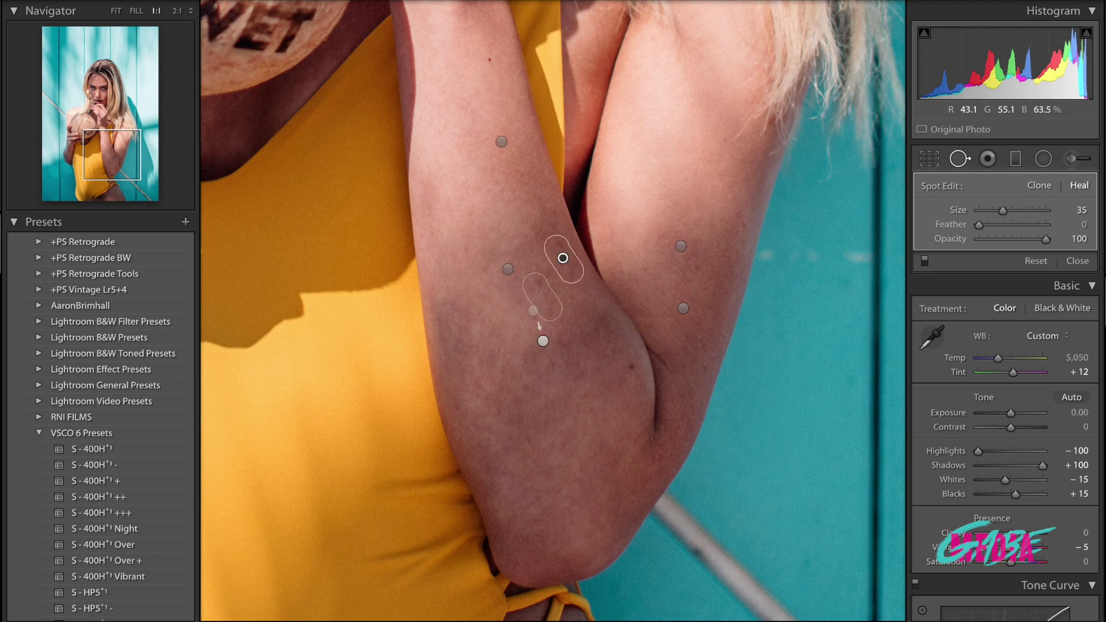
Heal the elbow blemish and the hip-edge marks, then fit the photo and close Spot Removal.
left_click(656, 459)
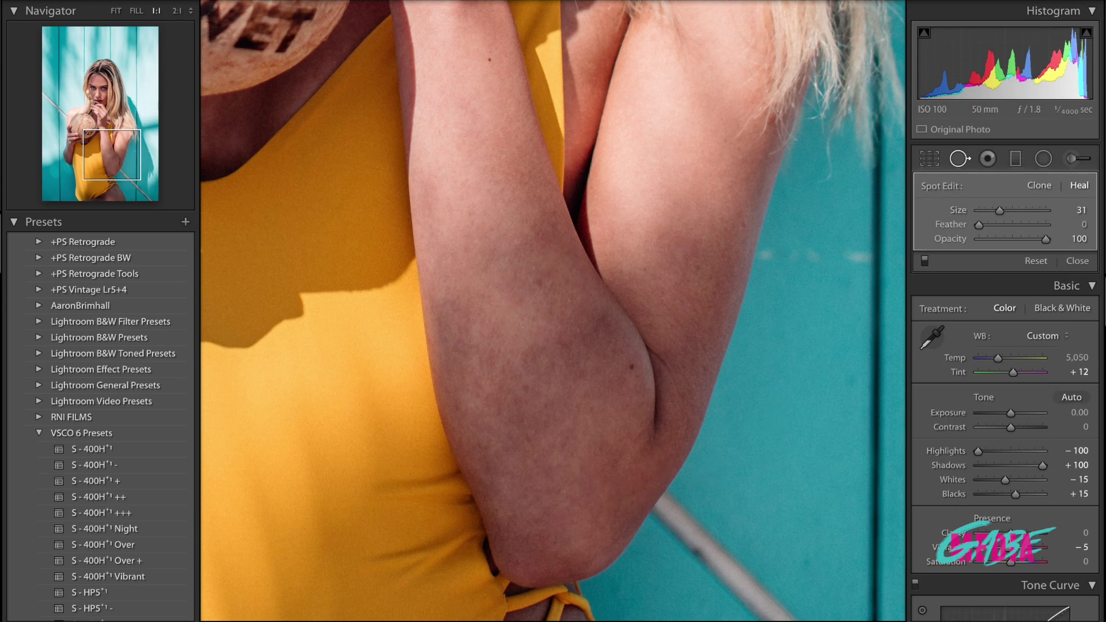
left_click_drag(701, 520, 650, 340)
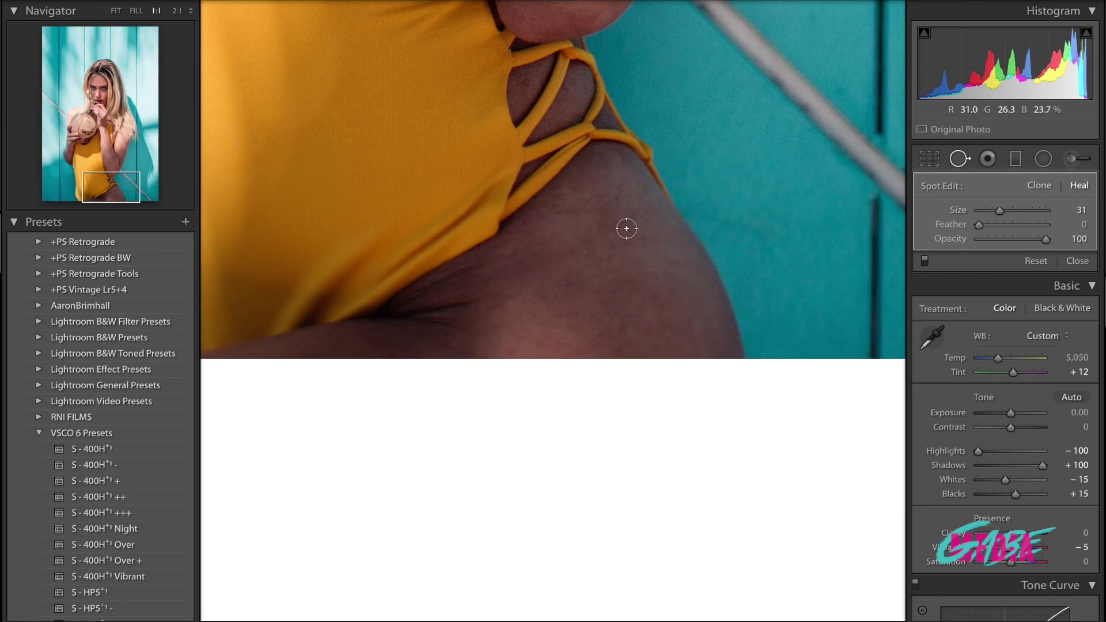
left_click_drag(627, 213, 576, 210)
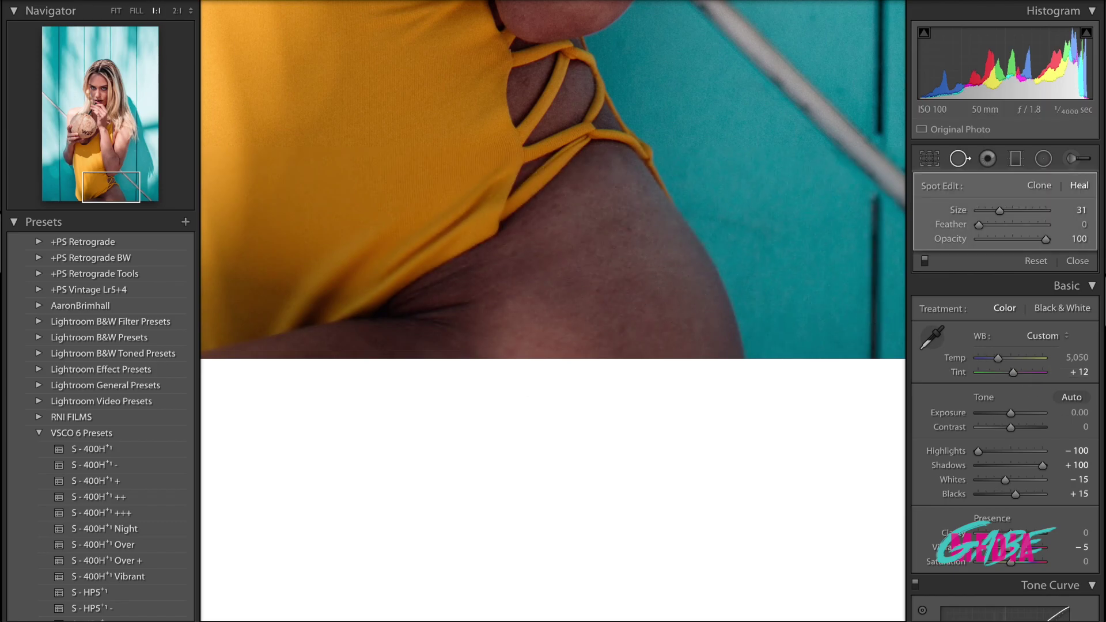
key("z")
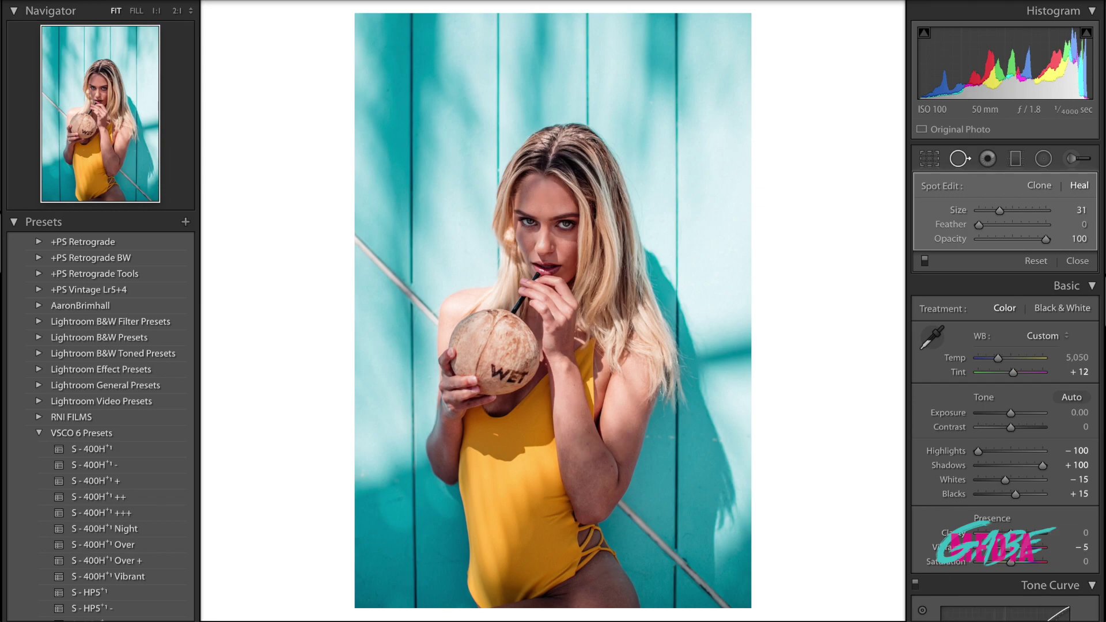
key("q")
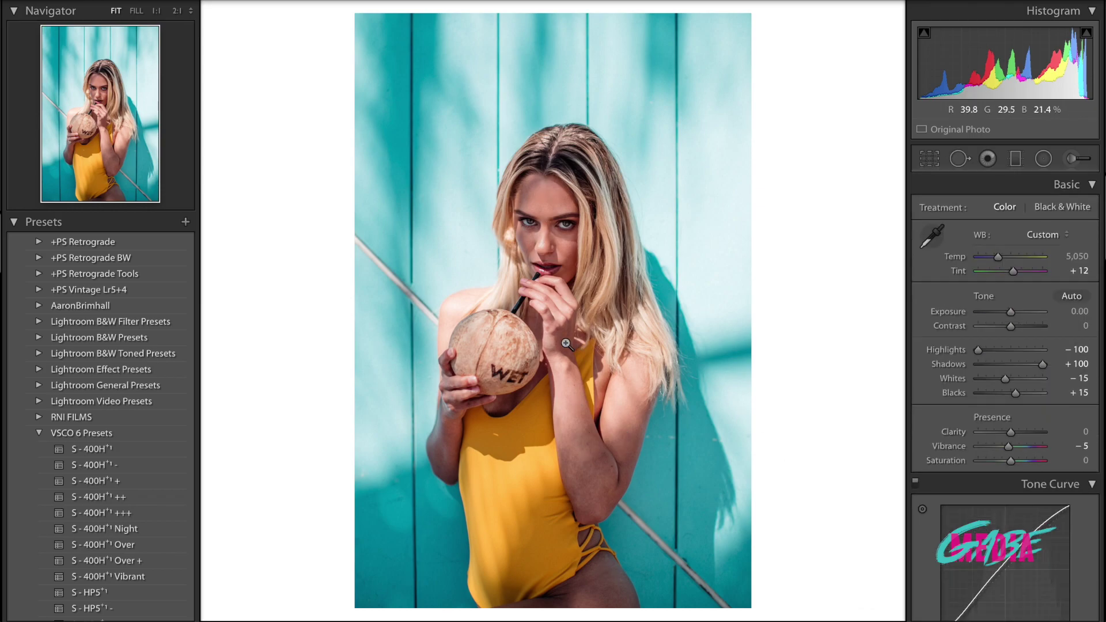
Paint a Skin Smoother brush over the forearm, elbow, hip and forehead.
left_click(1074, 159)
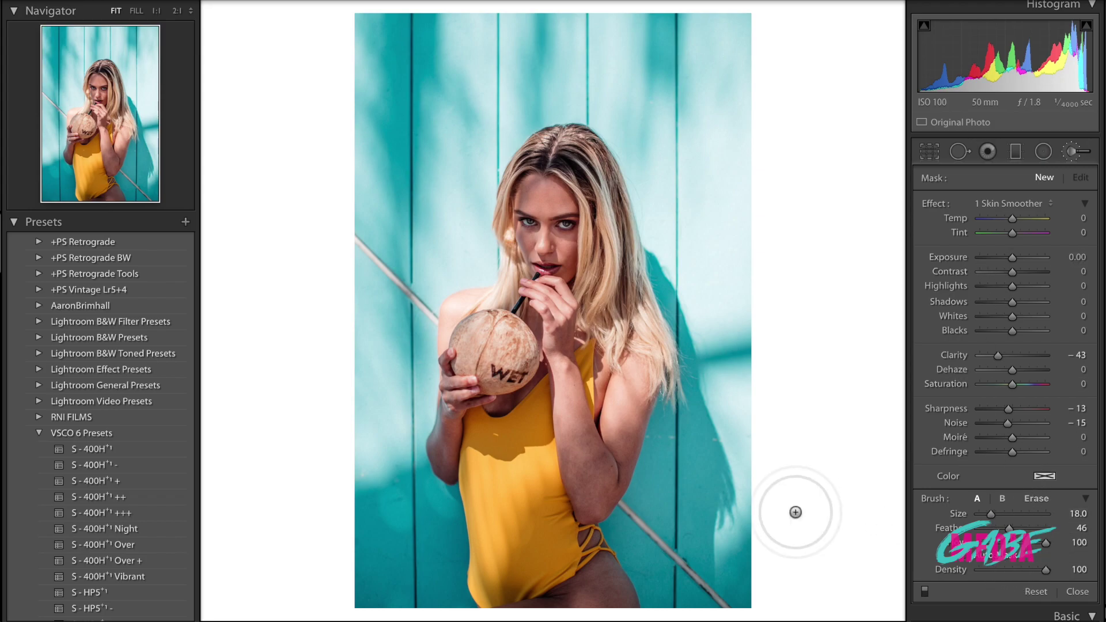
scroll(622, 378, "down", 4)
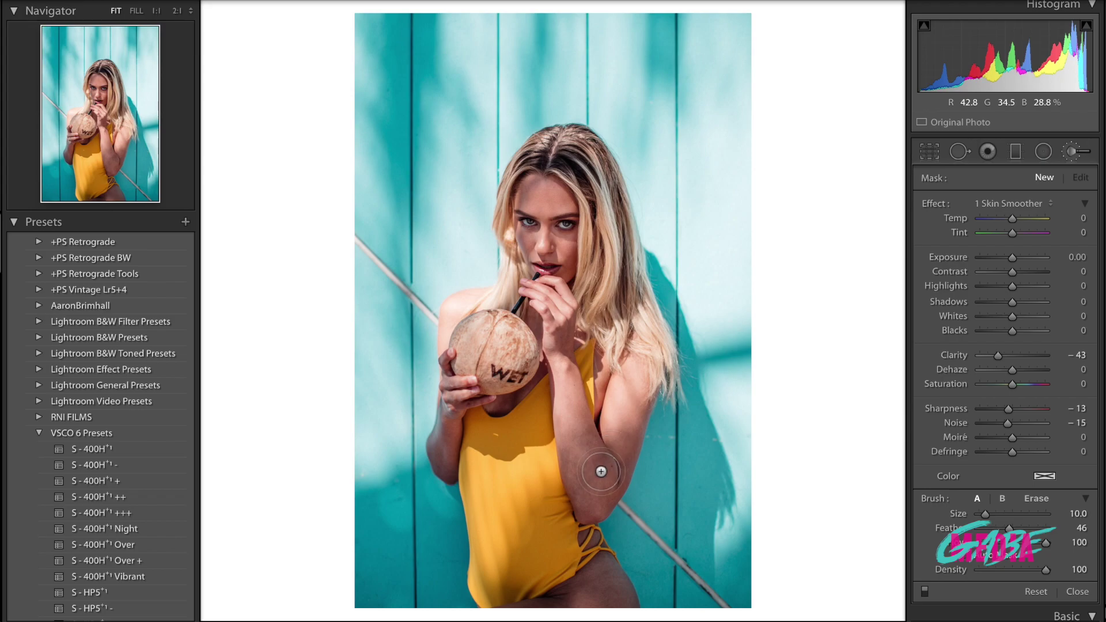
mouse_move(587, 467)
left_mouse_down()
mouse_move(549, 305)
mouse_move(562, 340)
left_mouse_up()
mouse_move(613, 415)
left_mouse_down()
mouse_move(602, 481)
mouse_move(633, 385)
left_mouse_up()
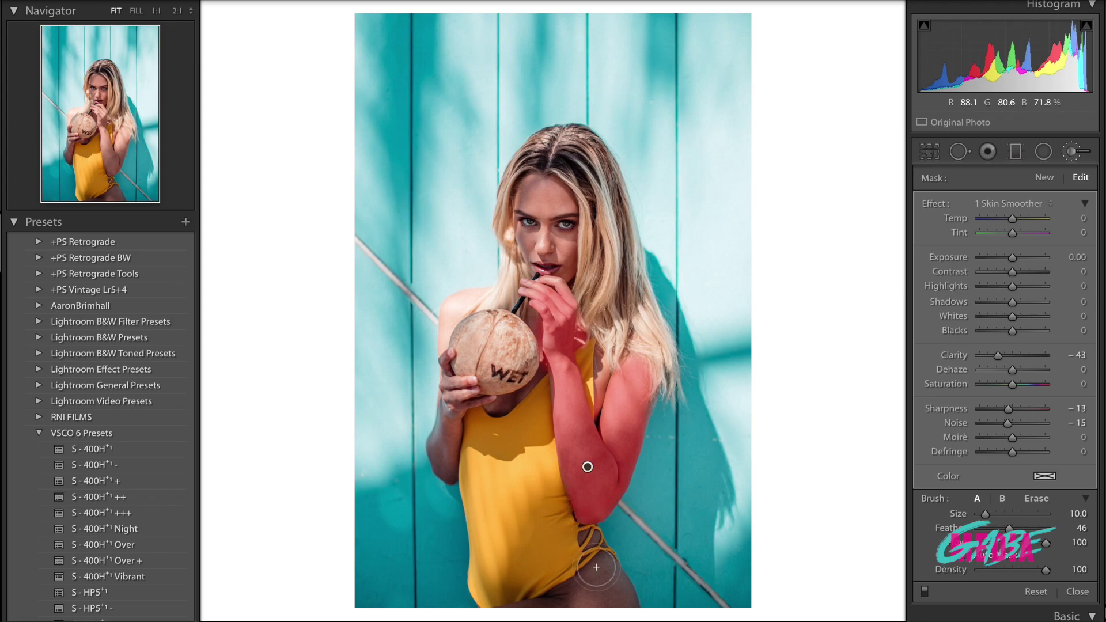
mouse_move(615, 594)
left_mouse_down()
mouse_move(536, 602)
mouse_move(571, 600)
mouse_move(604, 581)
mouse_move(571, 595)
mouse_move(602, 566)
left_mouse_up()
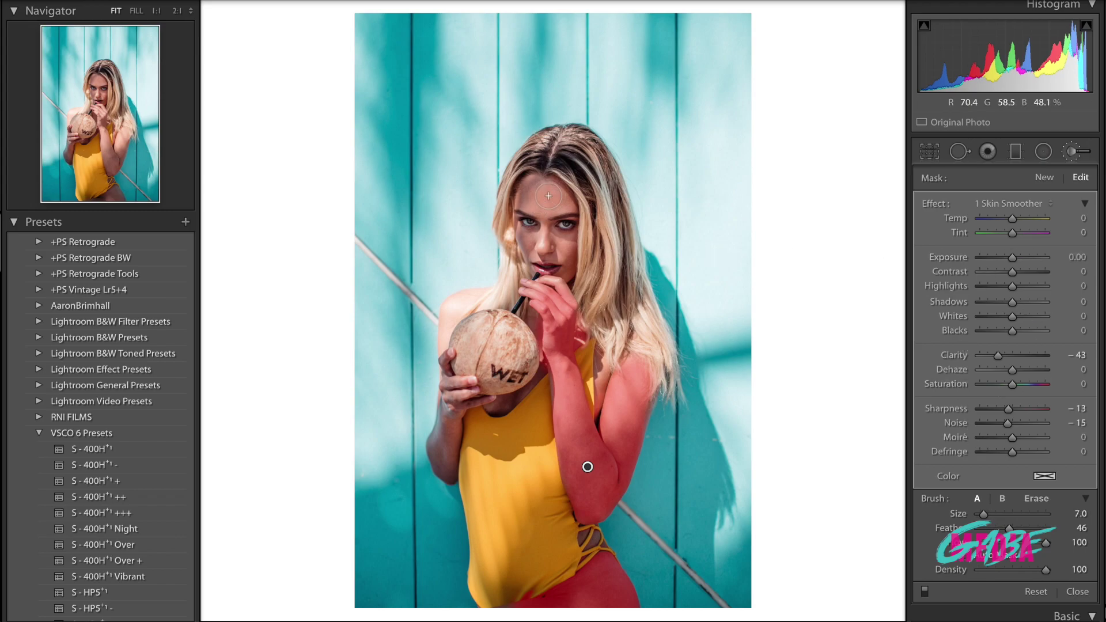
mouse_move(531, 194)
left_mouse_down()
mouse_move(521, 185)
mouse_move(550, 193)
mouse_move(525, 190)
mouse_move(546, 204)
mouse_move(526, 203)
mouse_move(568, 195)
mouse_move(538, 208)
mouse_move(557, 200)
mouse_move(541, 199)
left_mouse_up()
Smooth cheeks and nose with a smaller brush, the other arm and strap area with a larger one.
key("bracketleft")
mouse_move(563, 240)
left_mouse_down()
mouse_move(540, 247)
mouse_move(564, 261)
left_mouse_up()
key("bracketleft")
key("bracketleft")
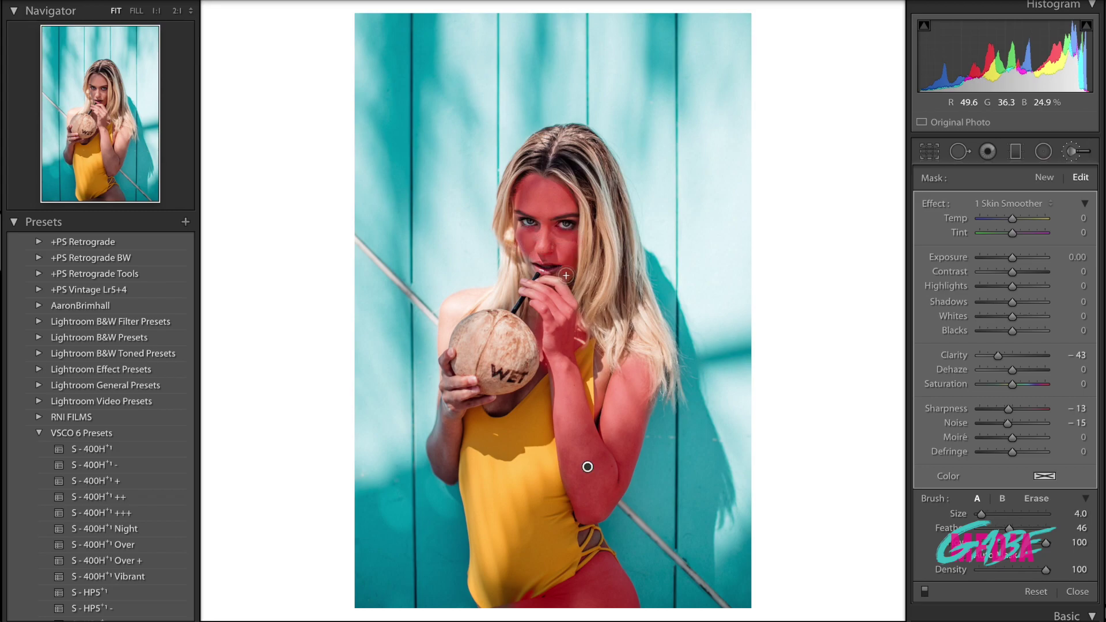
key("bracketright")
key("bracketright")
key("bracketright")
left_click_drag(458, 403, 445, 472)
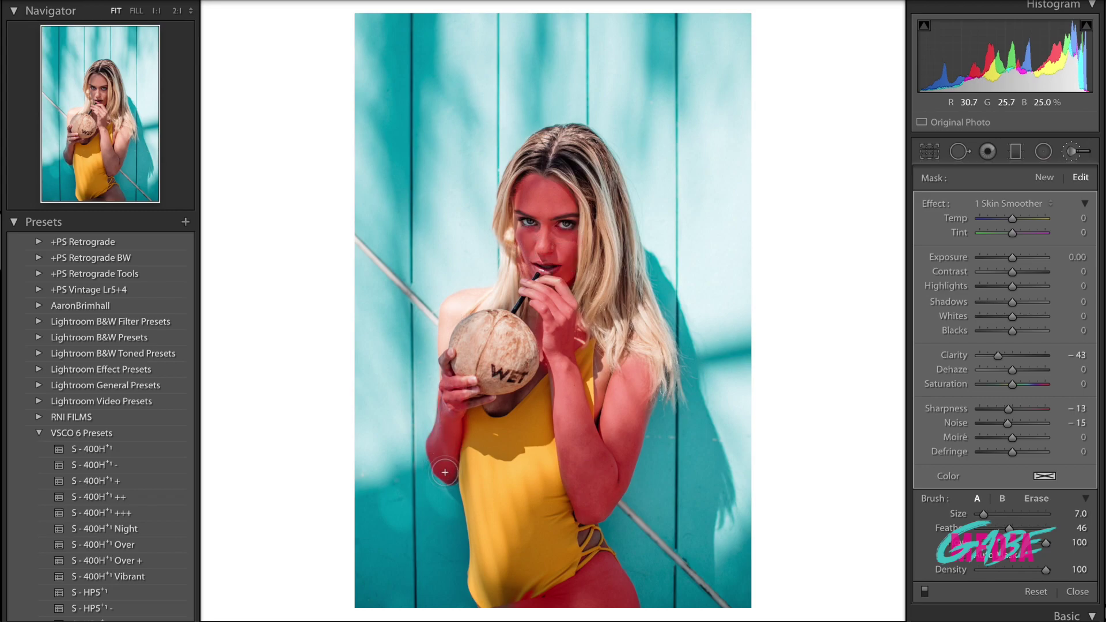
left_click_drag(604, 362, 604, 395)
left_click(619, 447)
key("o")
key("h")
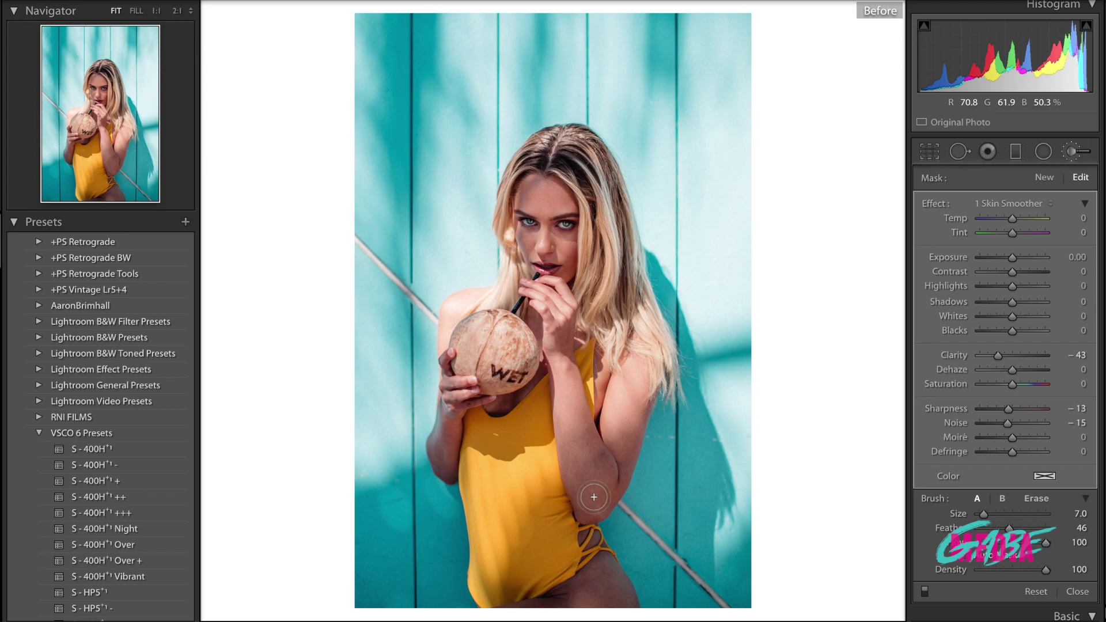
key("k")
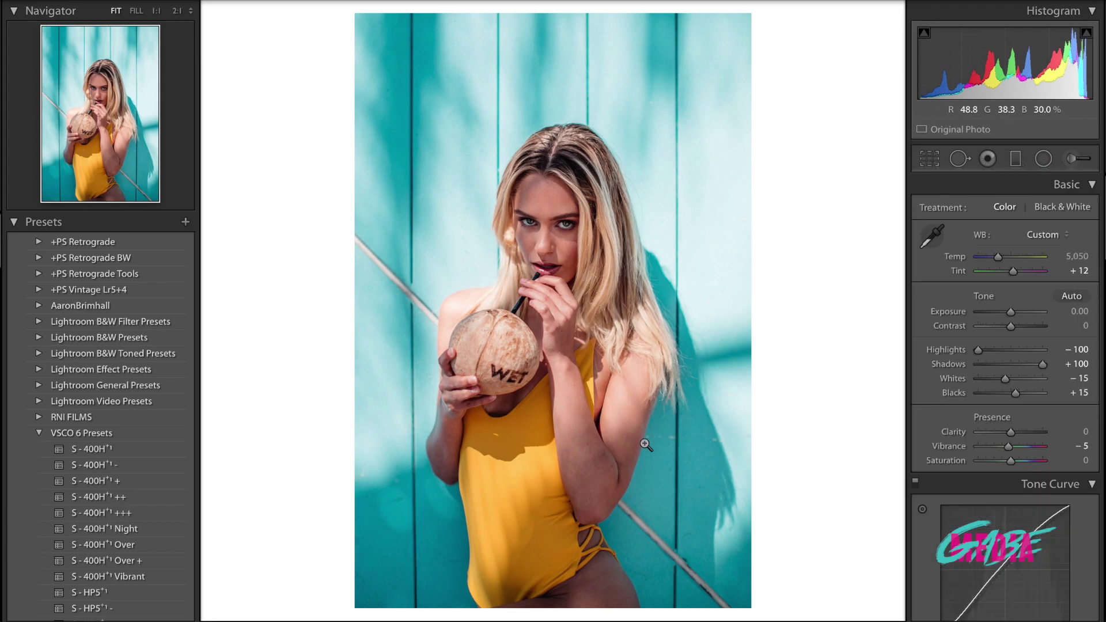
Add a second Skin Smoother stroke over the face and close the Adjustment Brush.
left_click(1070, 161)
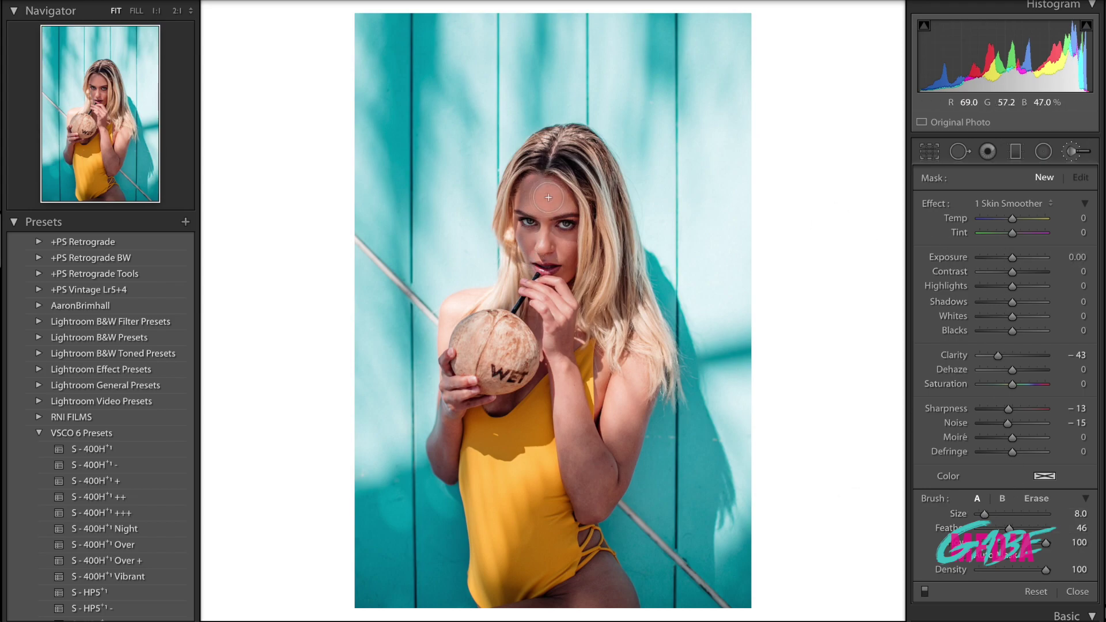
mouse_move(548, 246)
left_mouse_down()
mouse_move(563, 261)
mouse_move(586, 477)
mouse_move(613, 464)
mouse_move(626, 396)
left_mouse_up()
key("bracketright")
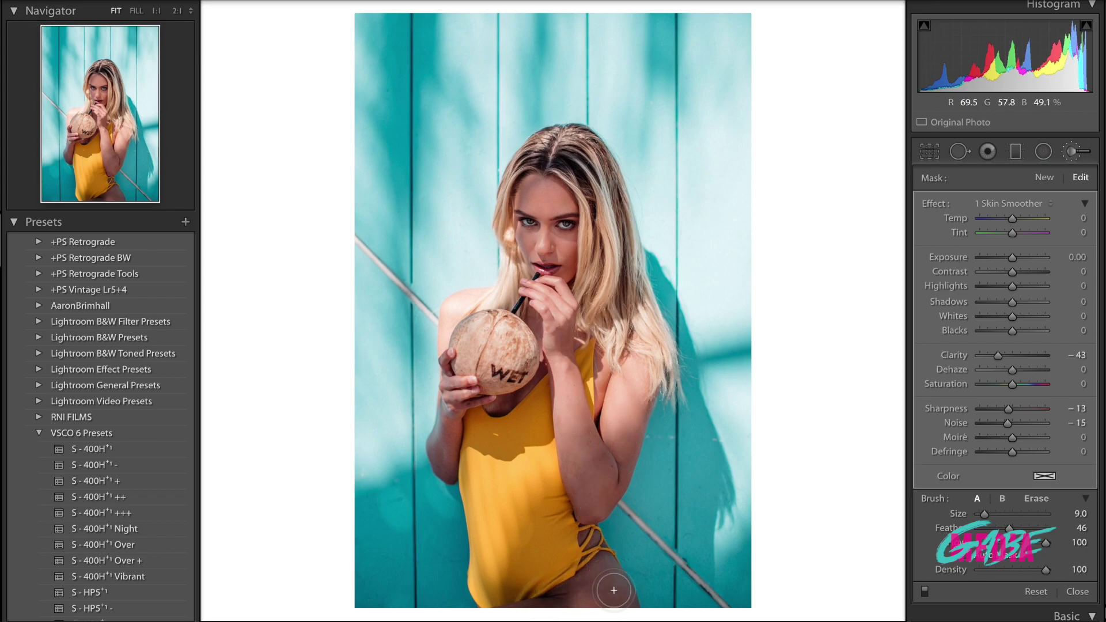
key("k")
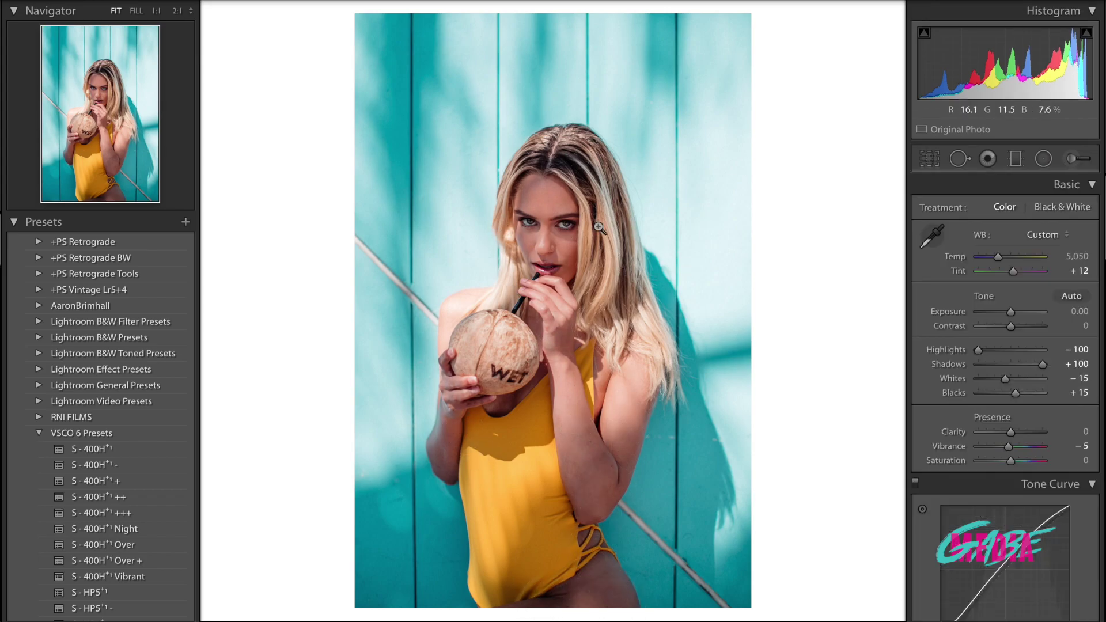
Zoom to 1:1 on the eyes and paint a new +0.50 exposure brush over the right iris.
left_click(551, 230)
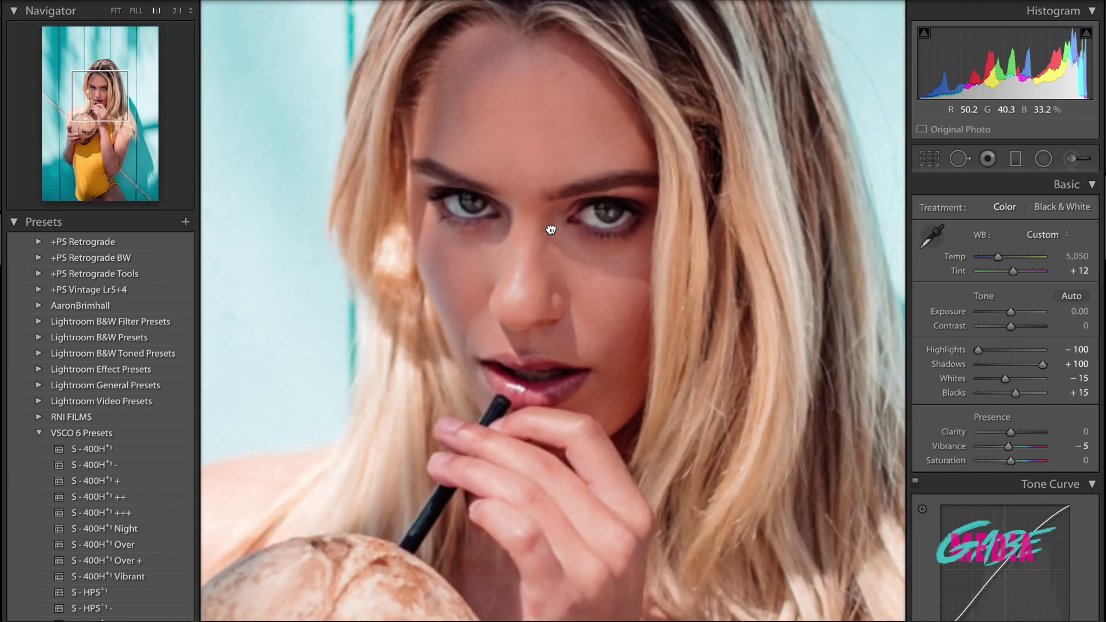
left_click_drag(551, 229, 550, 288)
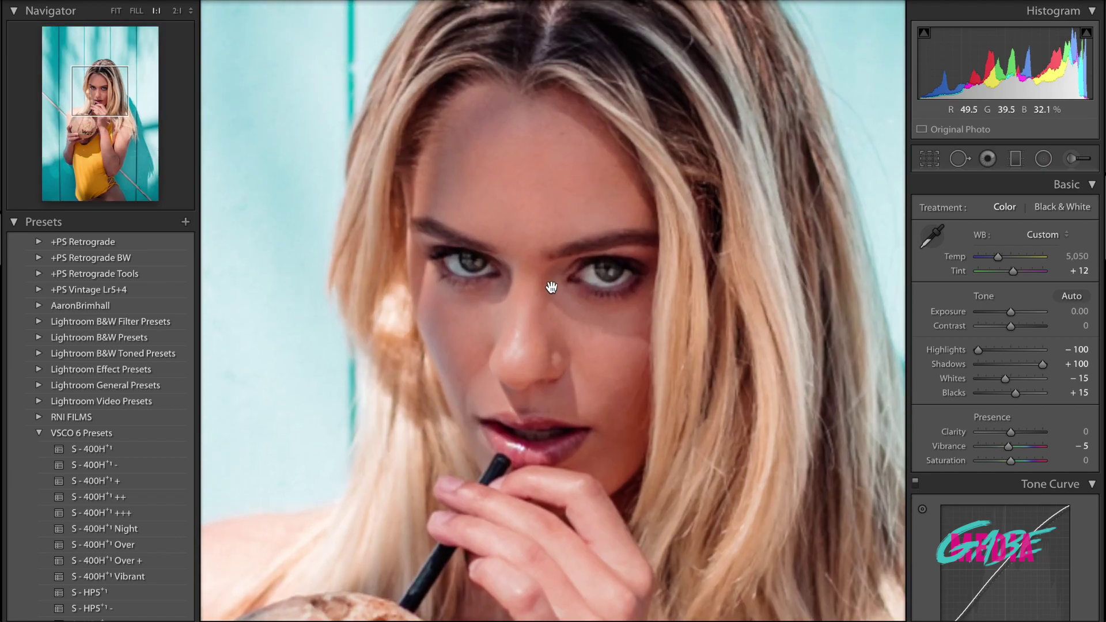
left_click(1072, 159)
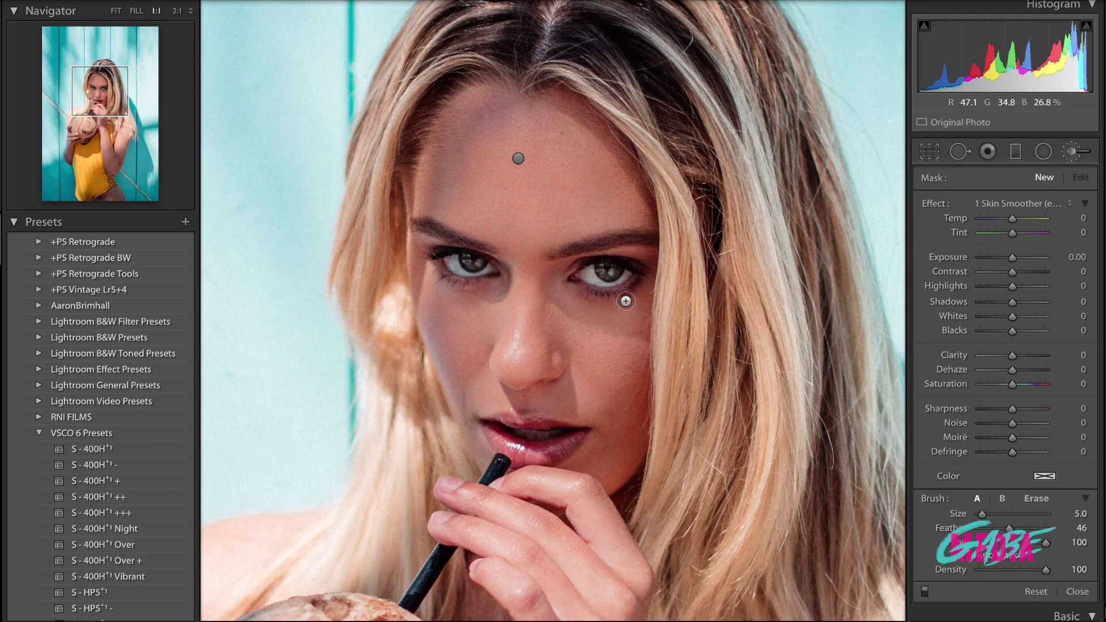
key("z")
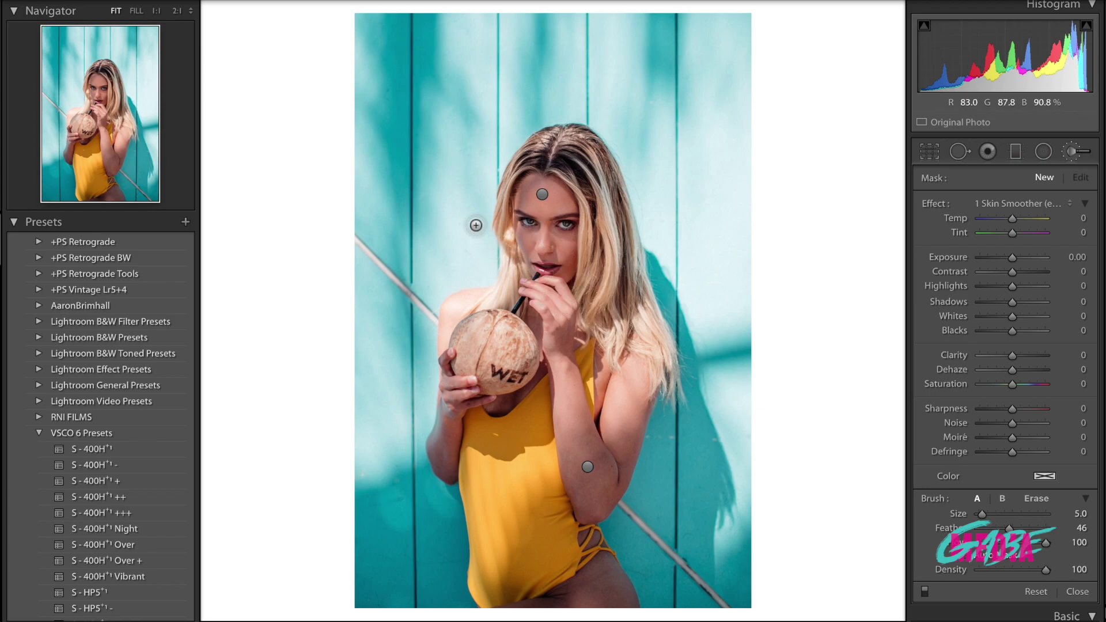
key("z")
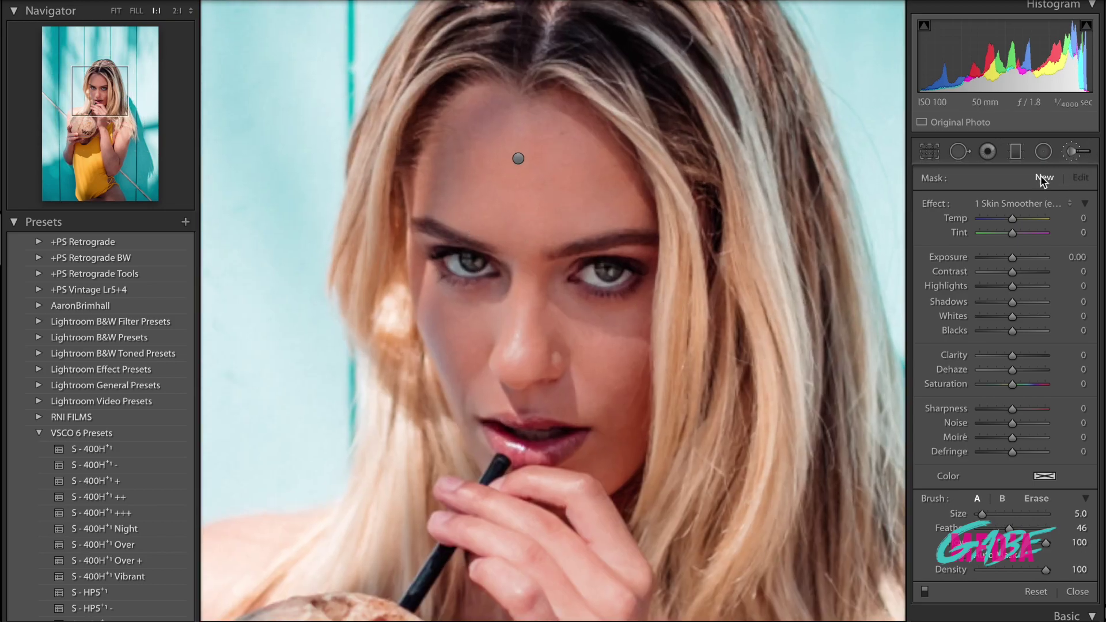
key("Up")
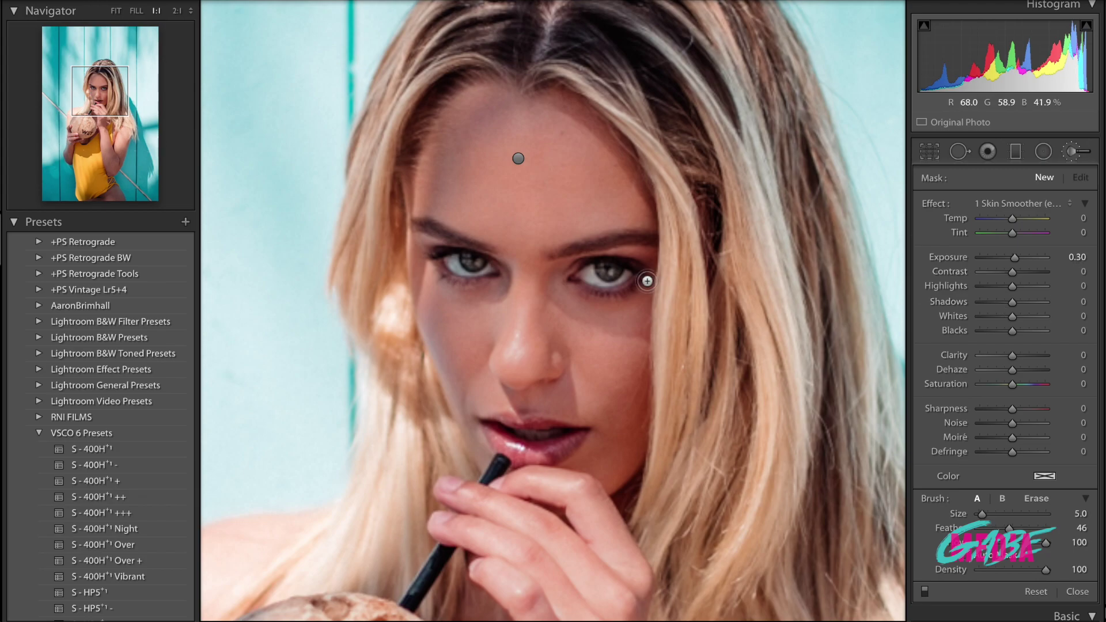
scroll(601, 281, "down", 3)
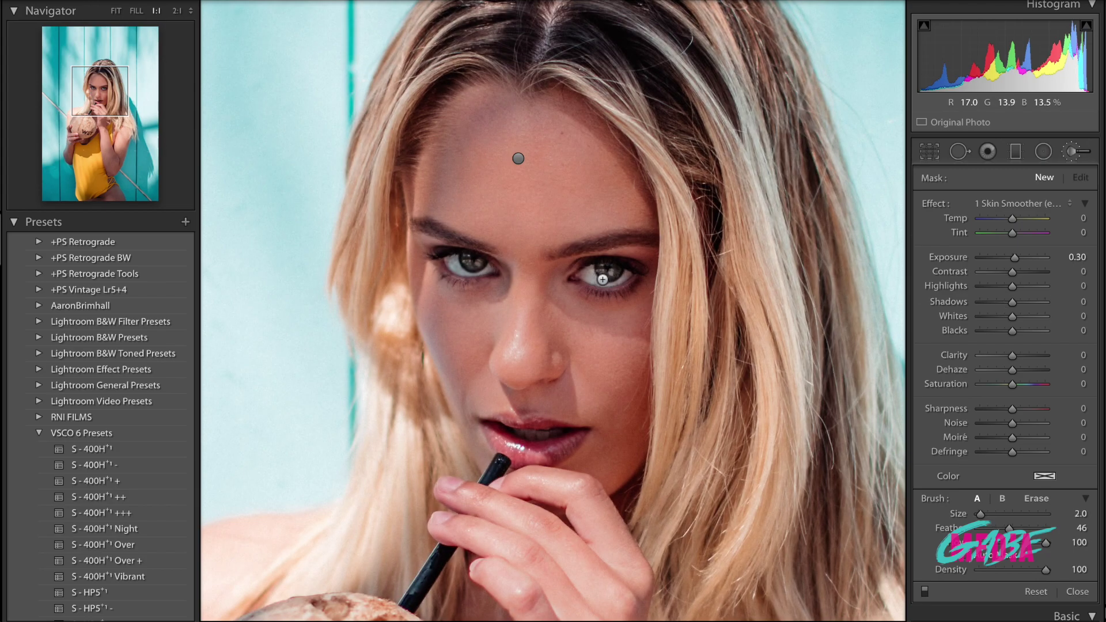
mouse_move(601, 274)
left_mouse_down()
mouse_move(614, 271)
mouse_move(467, 261)
mouse_move(620, 279)
mouse_move(609, 276)
left_mouse_up()
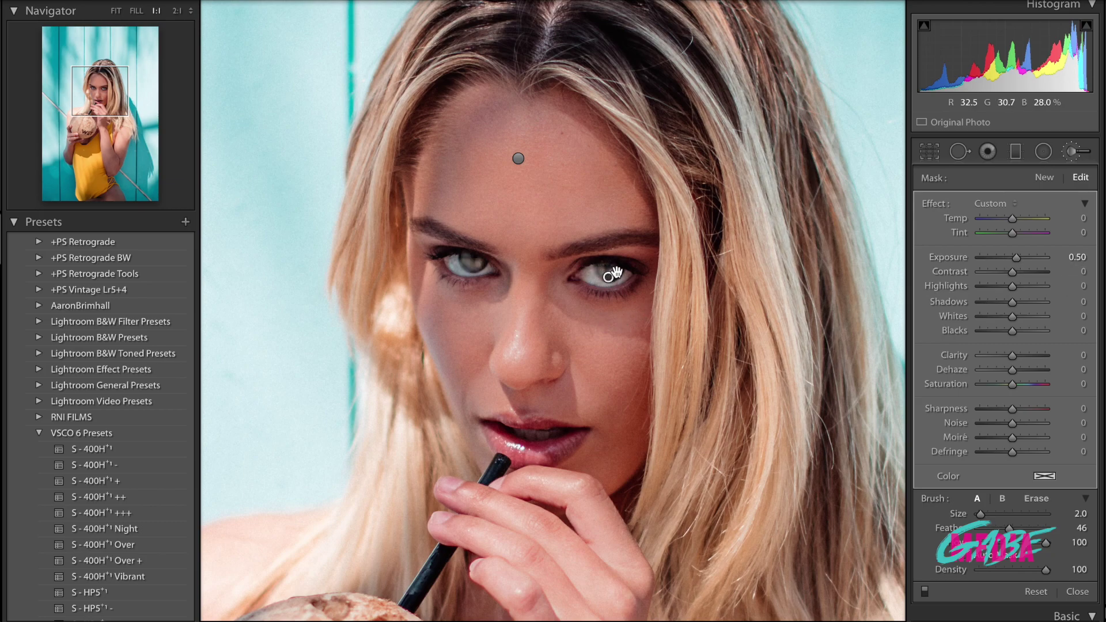
Extend the eye mask across the irises and set Temp -29, Highlights -8, Contrast 6, Clarity 6.
key("h")
left_click_drag(618, 273, 619, 273)
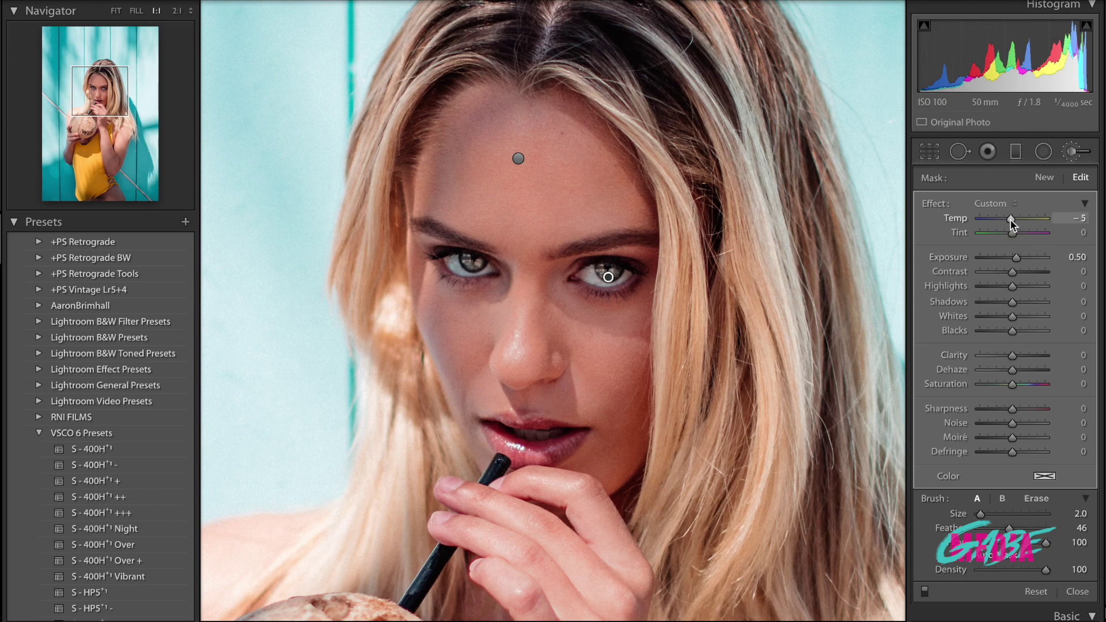
left_click_drag(1012, 221, 1004, 224)
left_click_drag(1005, 226, 1013, 233)
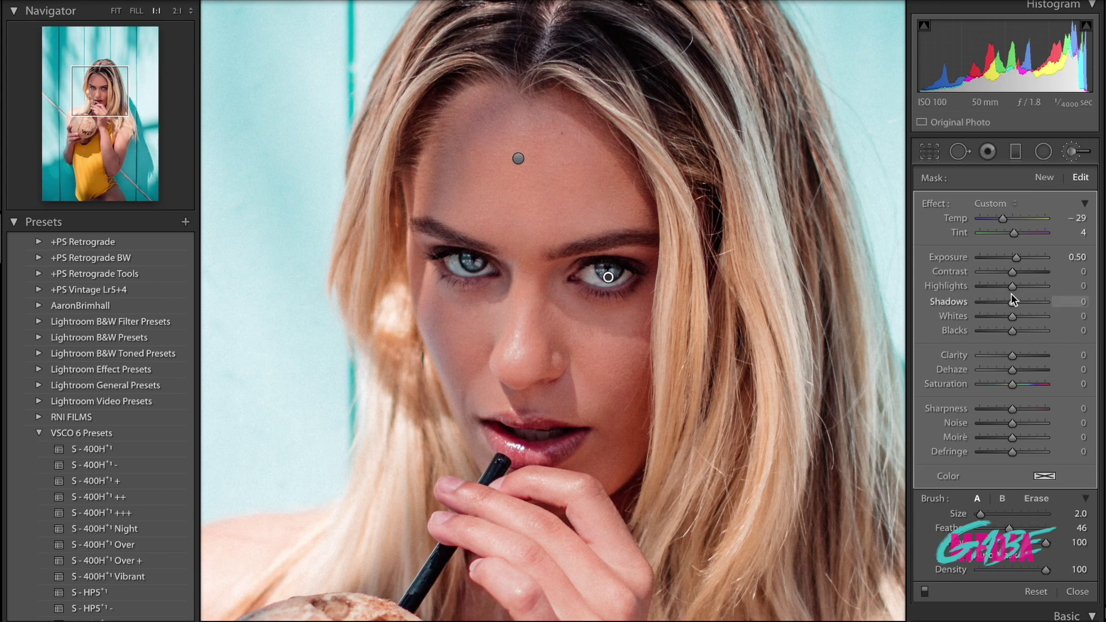
left_click_drag(1011, 288, 1010, 288)
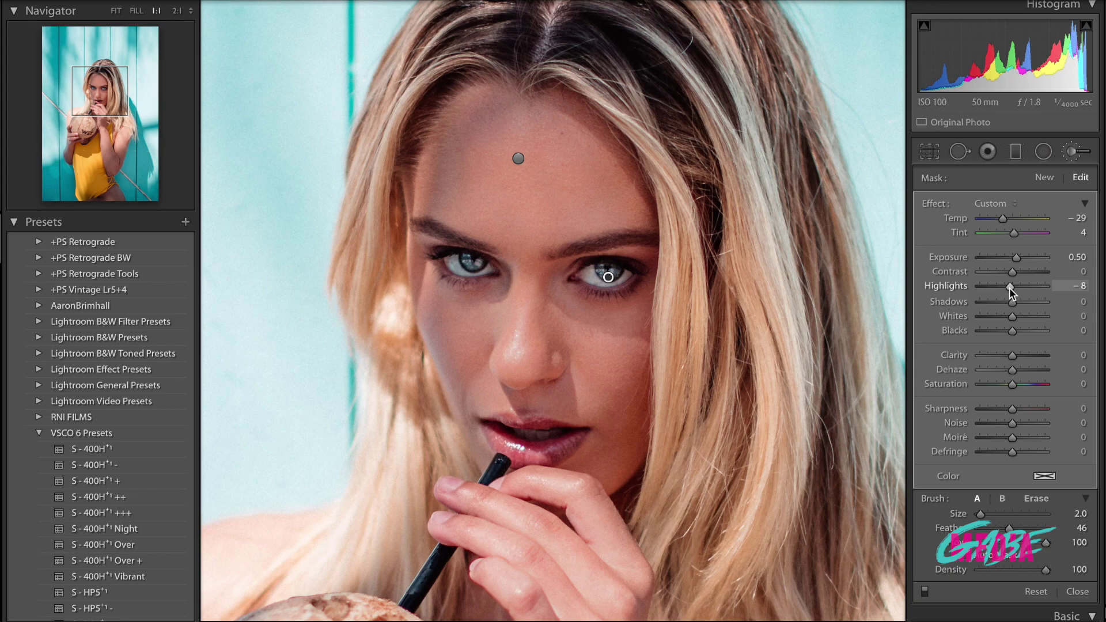
left_click_drag(1012, 271, 1014, 273)
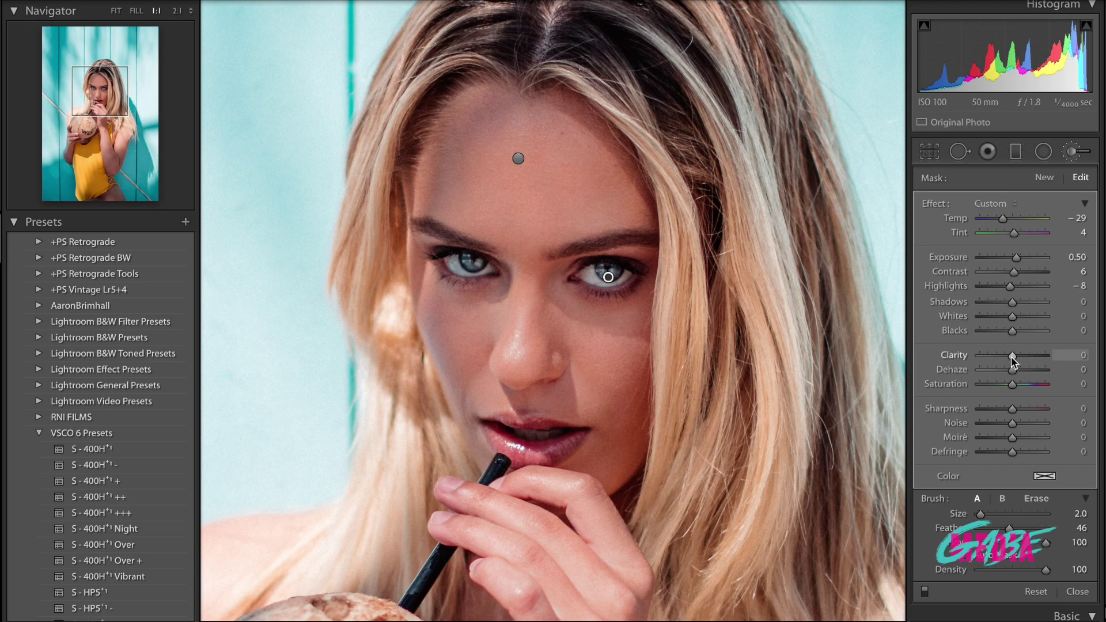
left_click_drag(1011, 356, 1011, 356)
key("Up")
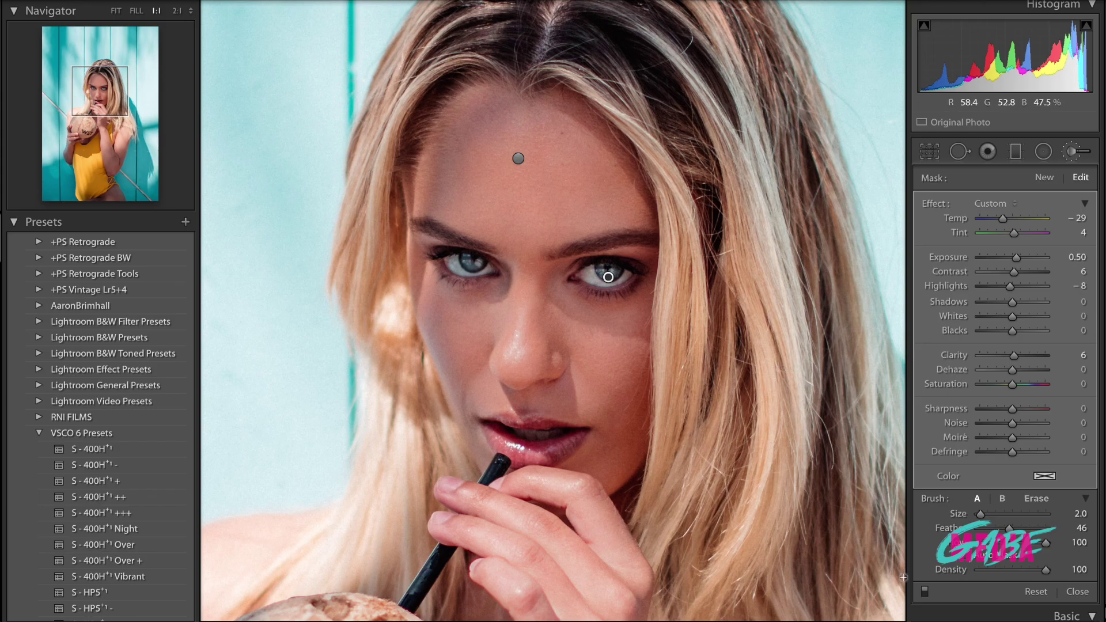
Lower the eye brush exposure to 0.40, then close the brush and view the whole photo.
key("k")
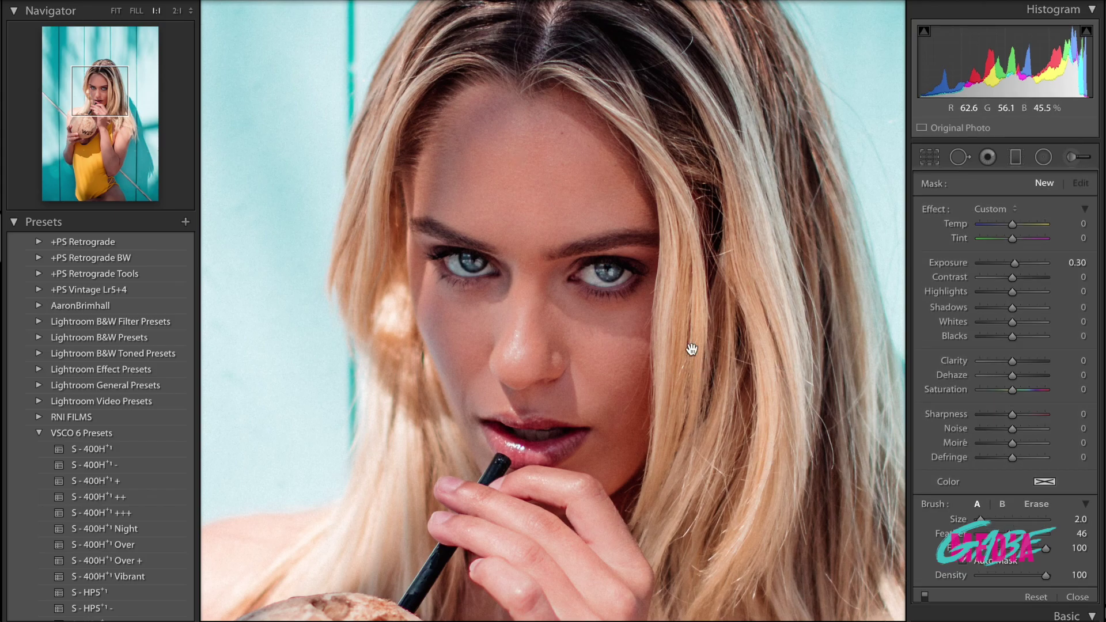
left_click(689, 348)
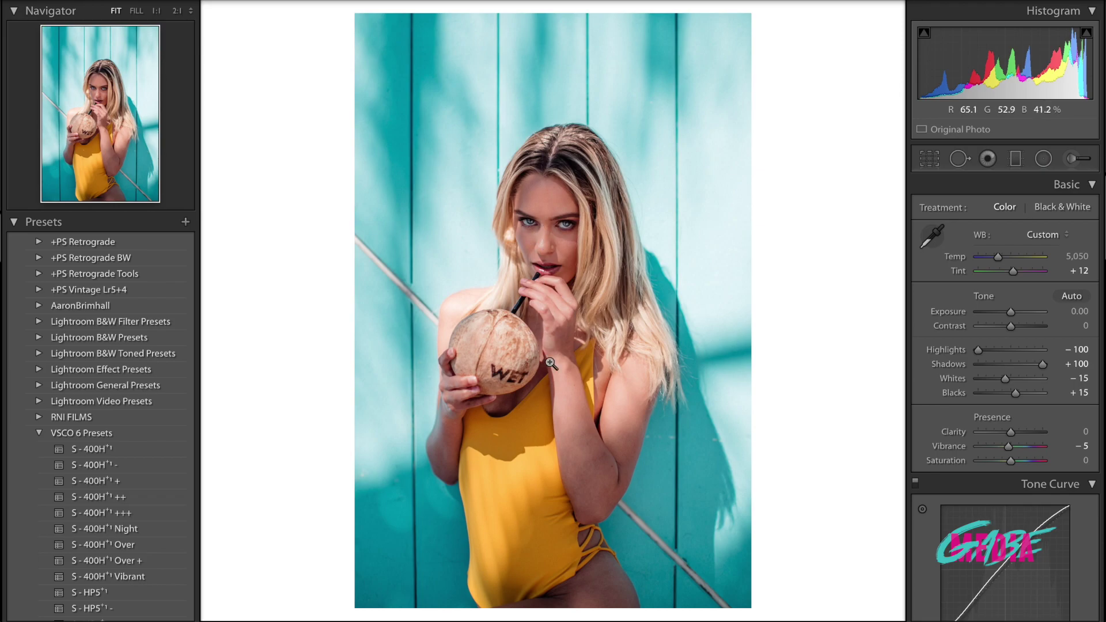
left_click(551, 237)
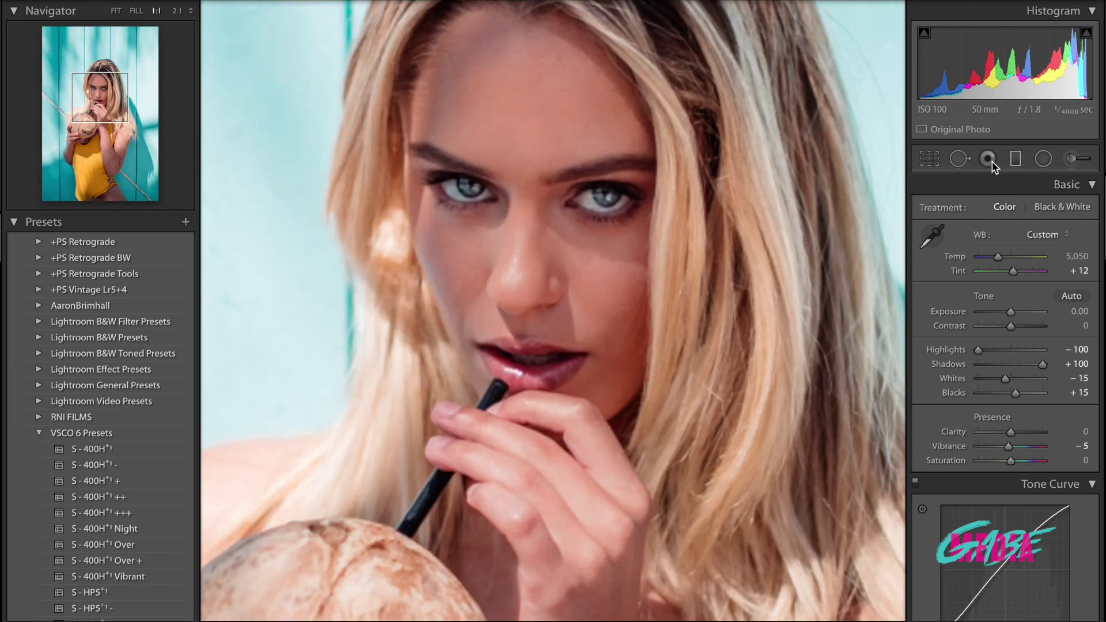
left_click(1070, 162)
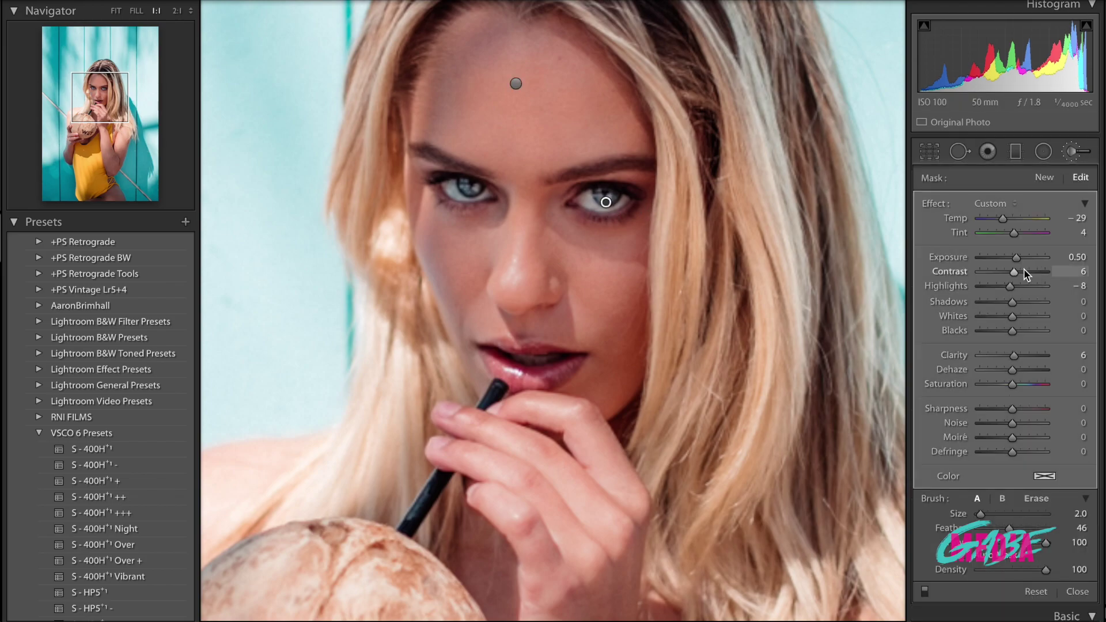
left_click_drag(1017, 264, 1016, 263)
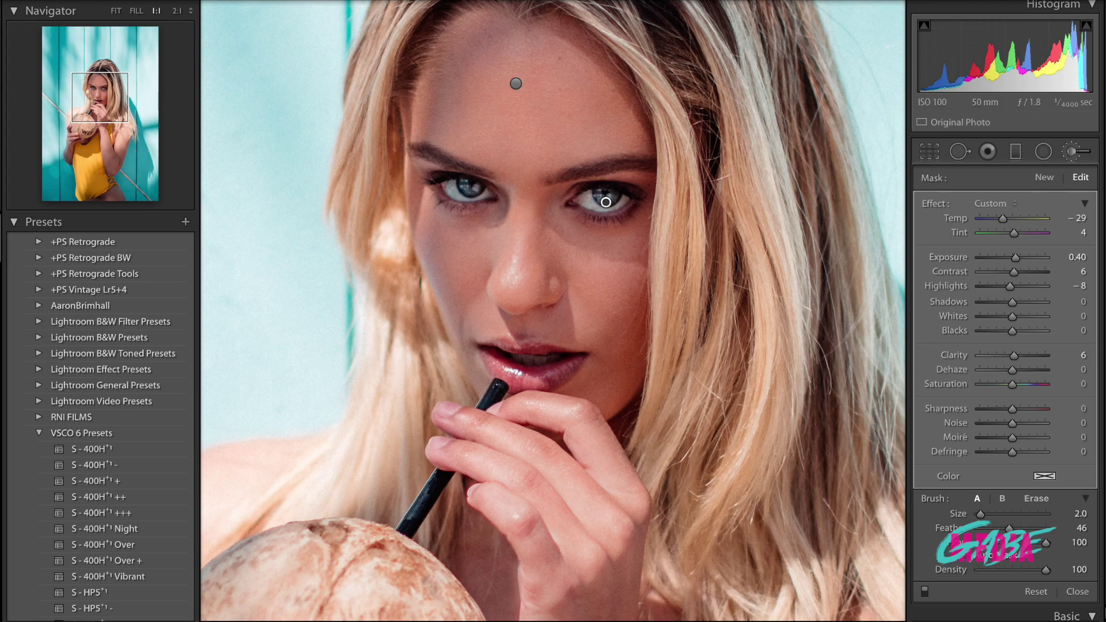
key("k")
left_click(639, 371)
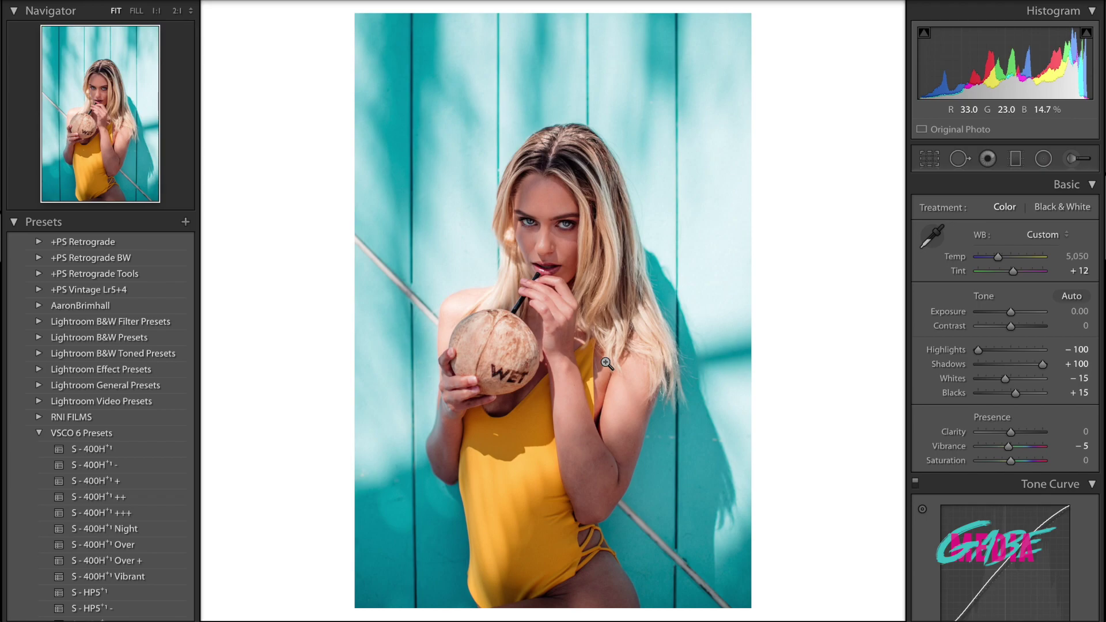
key("ctrl+shift+r")
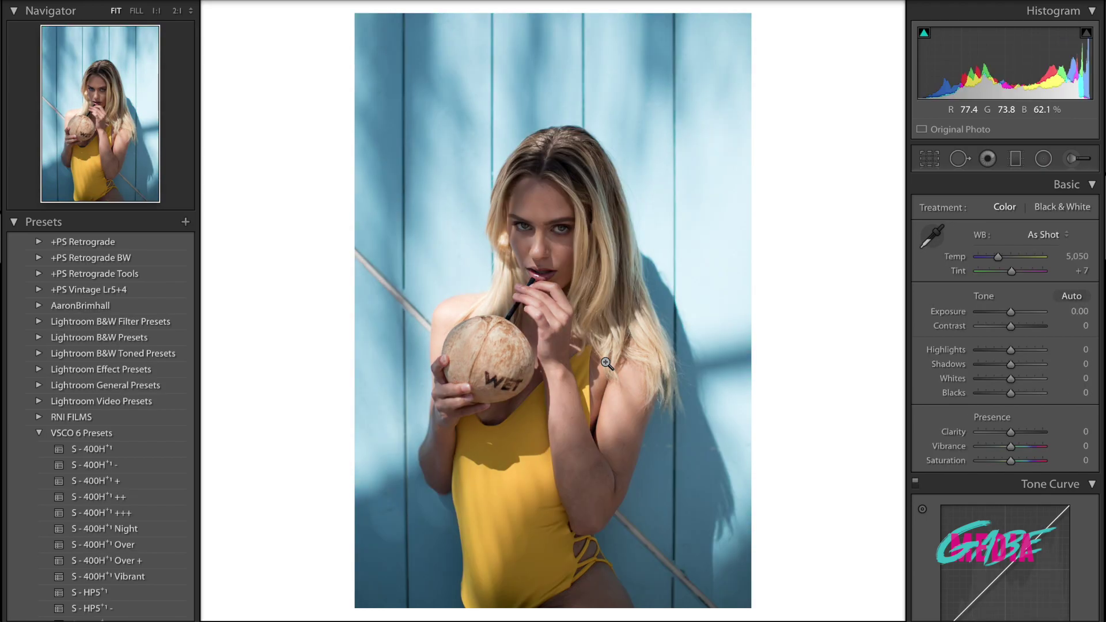
key("ctrl+z")
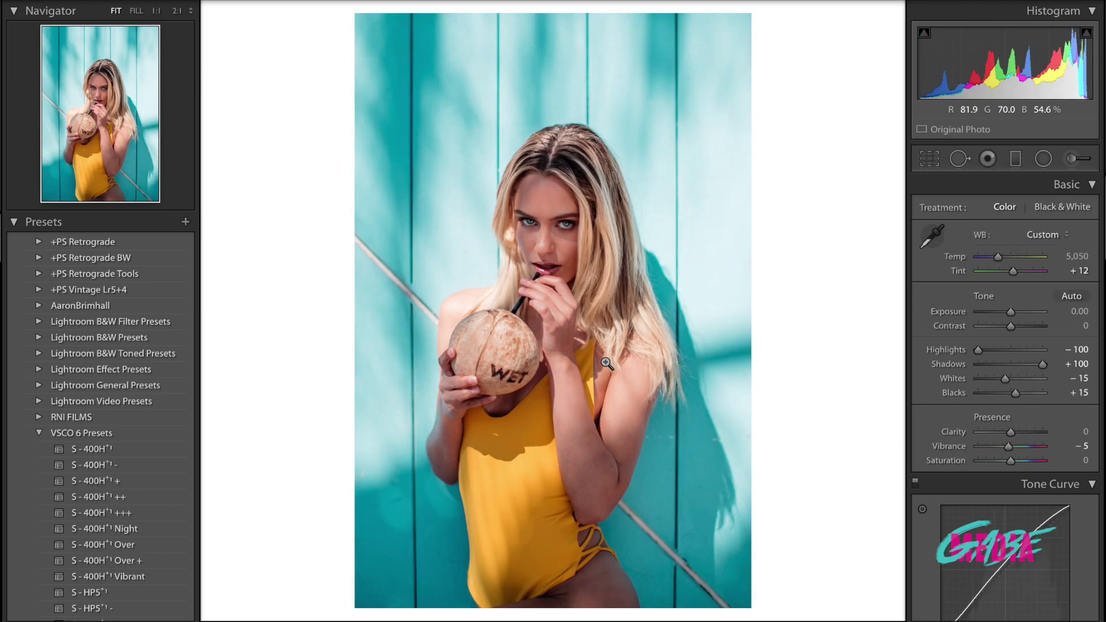
key("ctrl+shift+r")
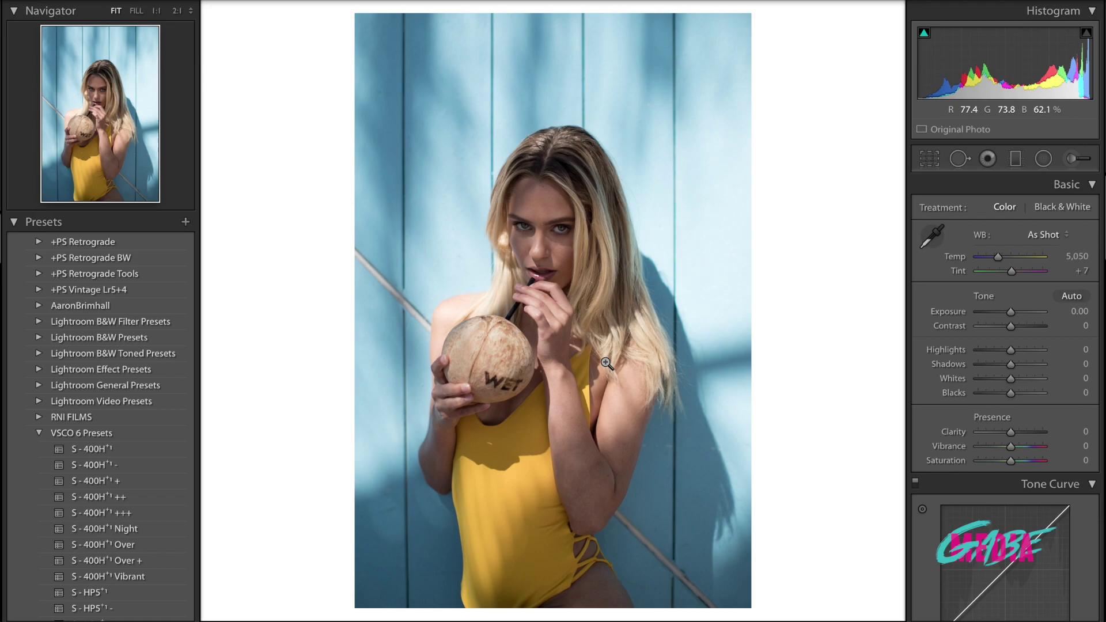
key("ctrl+z")
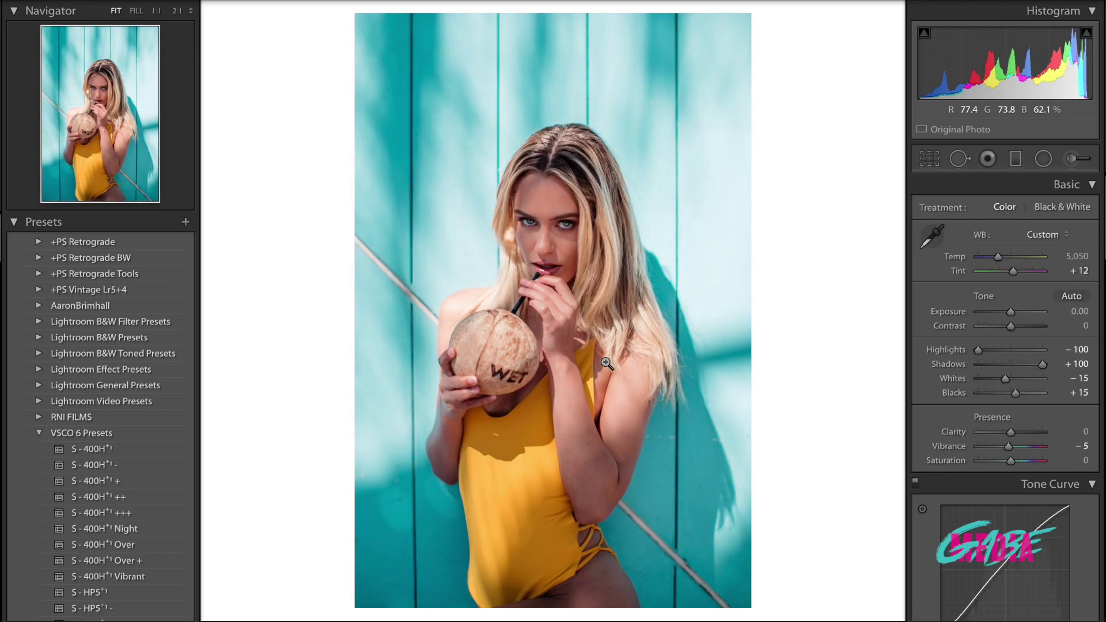